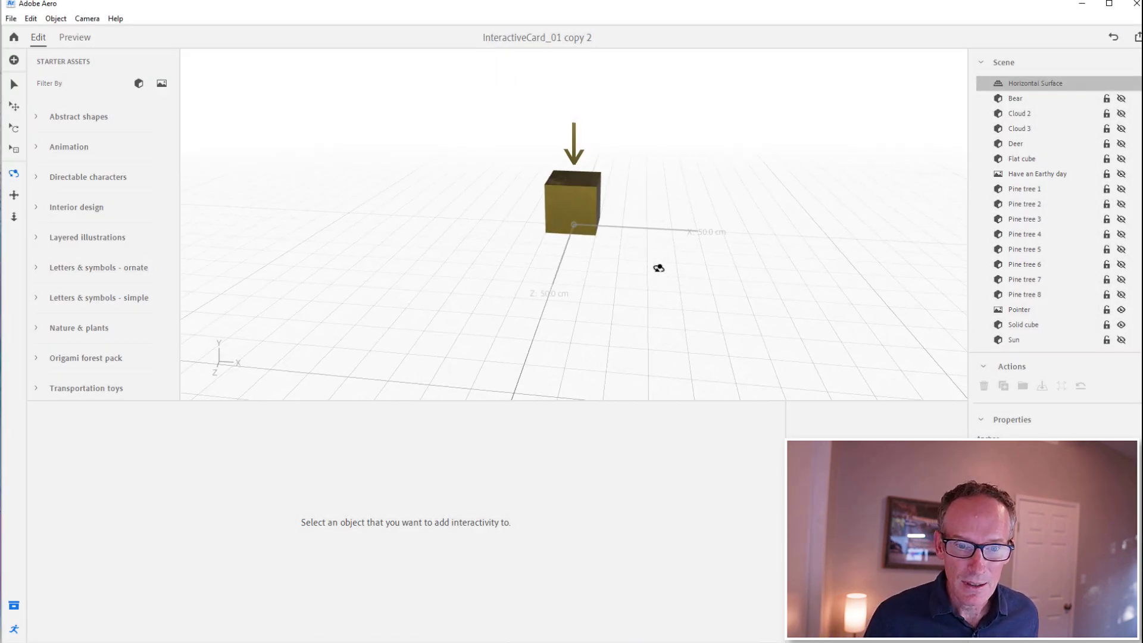
Preview the interactive card scene, trigger the cube's interaction, examine the revealed scene up close, and return to editing.
left_click(75, 39)
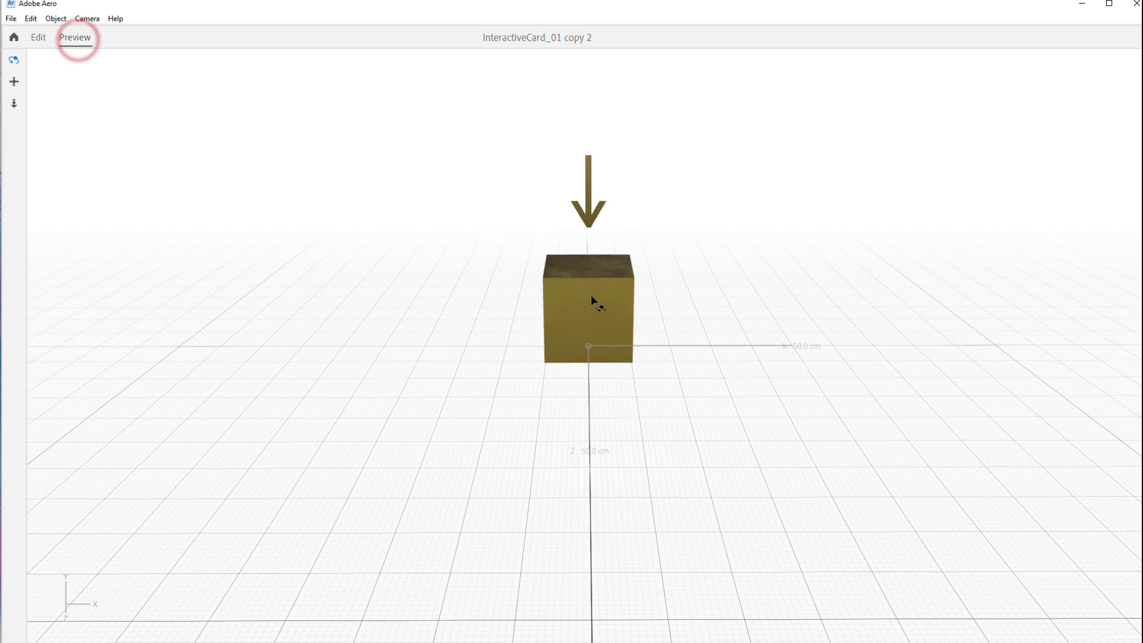
left_click_drag(639, 318, 1011, 292)
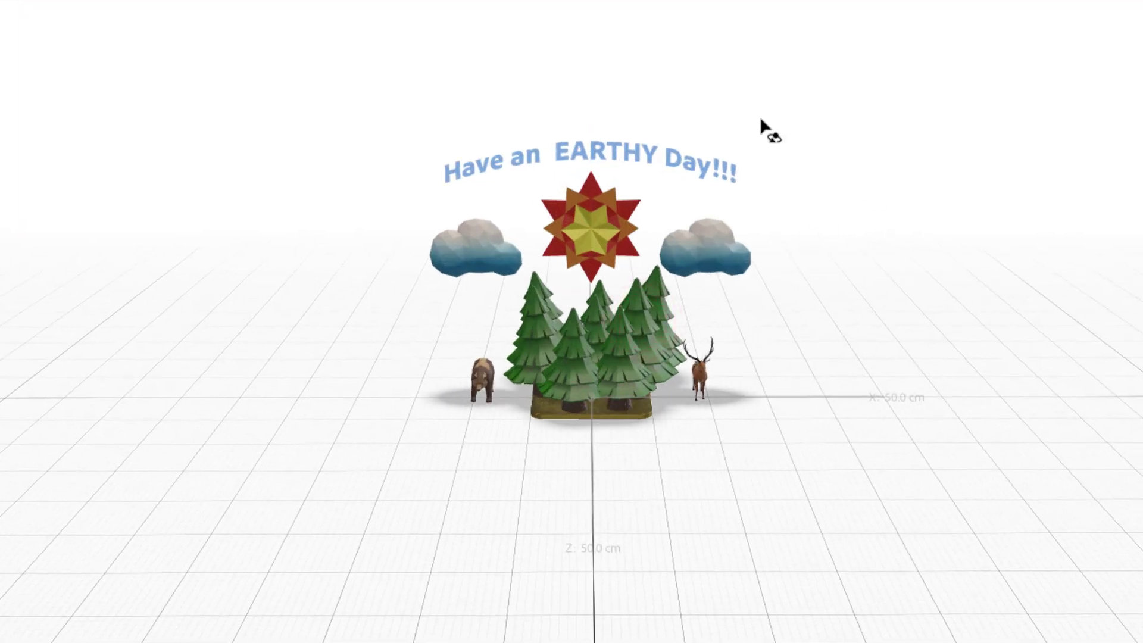
scroll(473, 375, "up", 2)
scroll(473, 375, "up", 3)
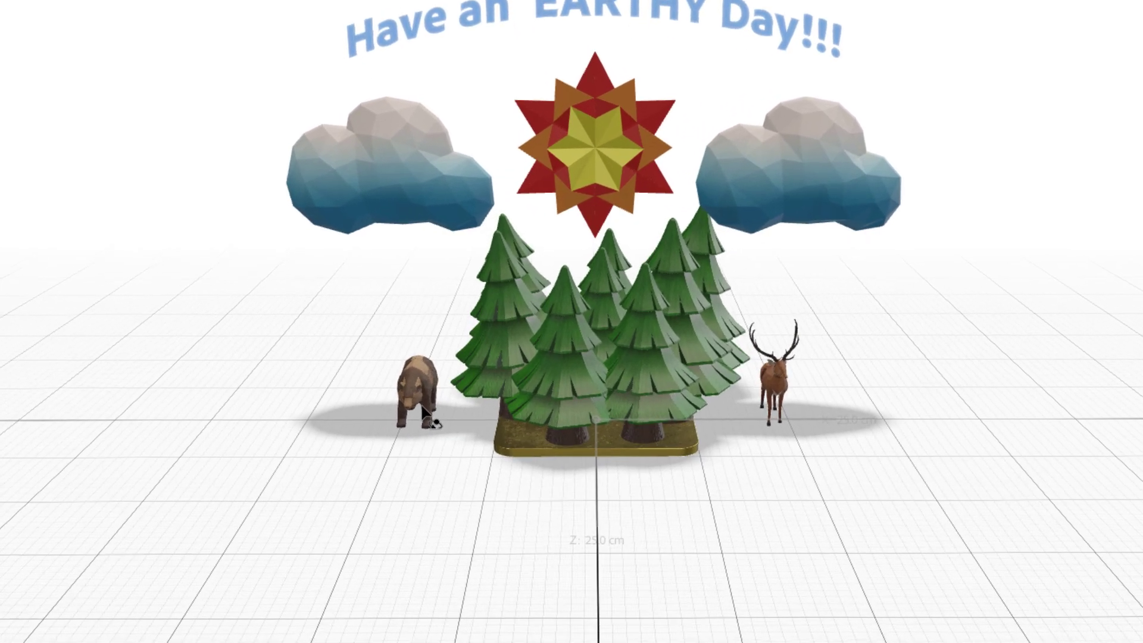
scroll(423, 414, "up", 5)
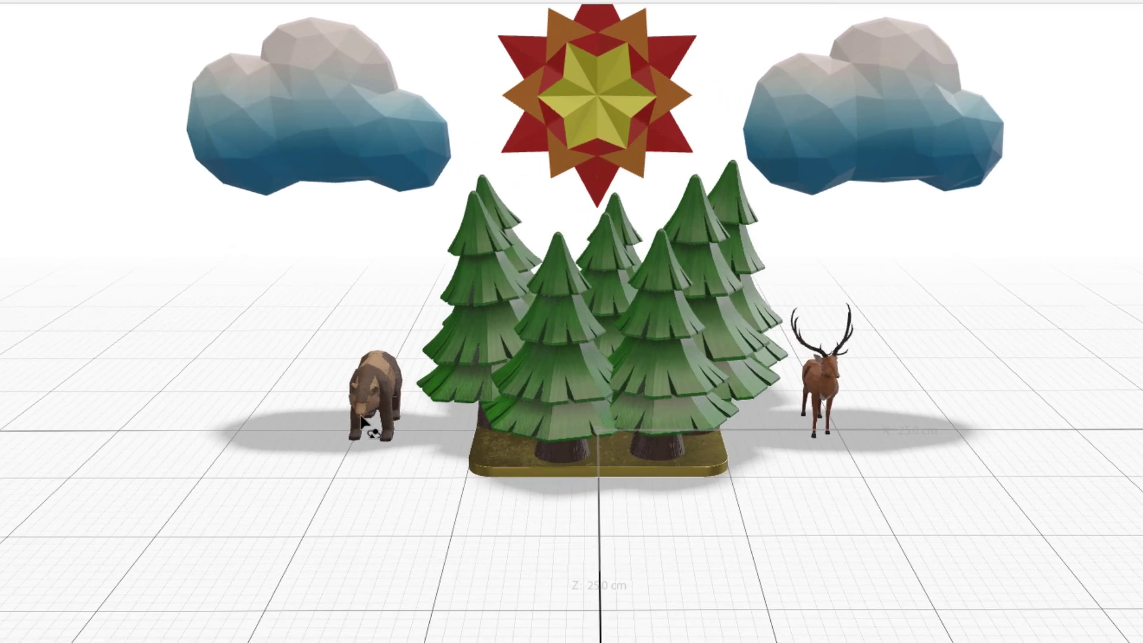
left_click_drag(486, 433, 372, 430)
scroll(663, 420, "up", 4)
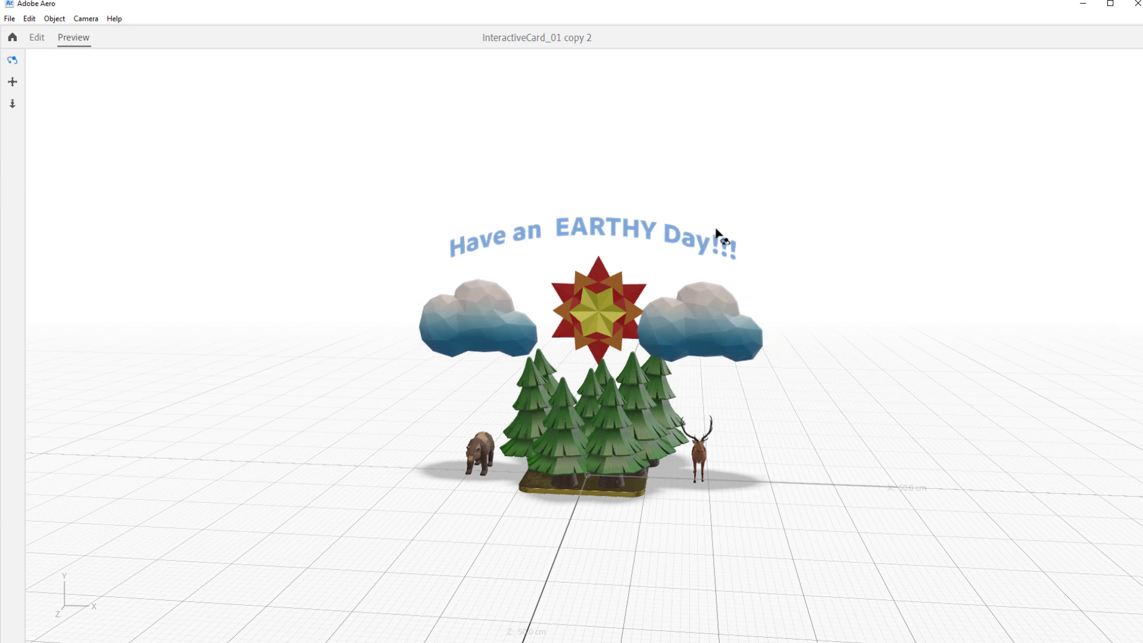
left_click(37, 37)
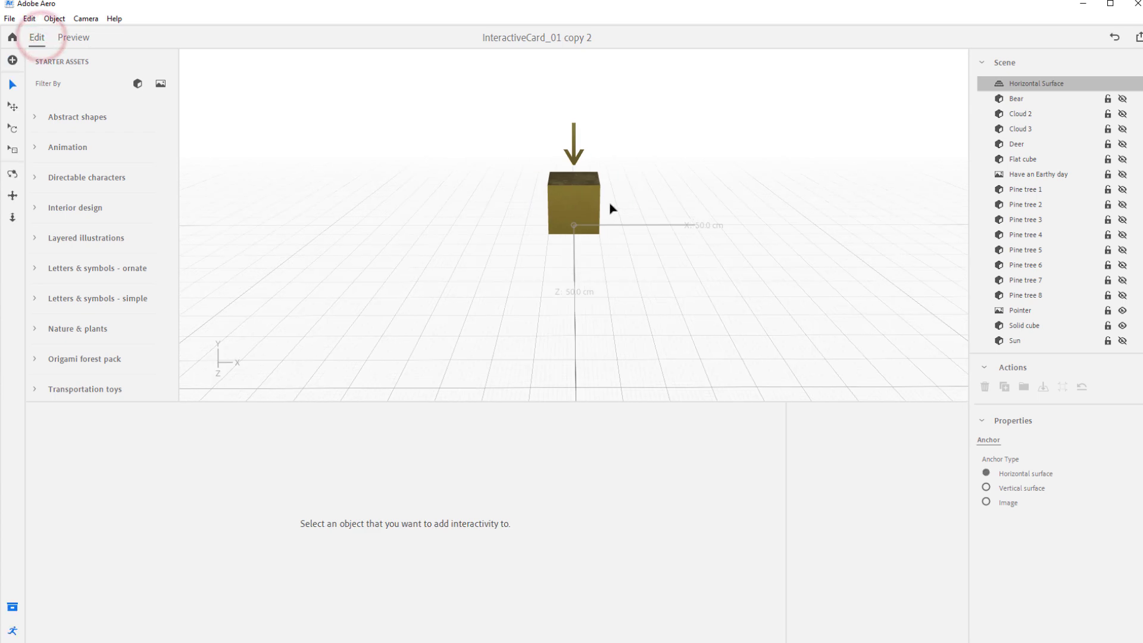
Add a Play audio action to the first action group of the solid cube's Tap trigger.
left_click(735, 161)
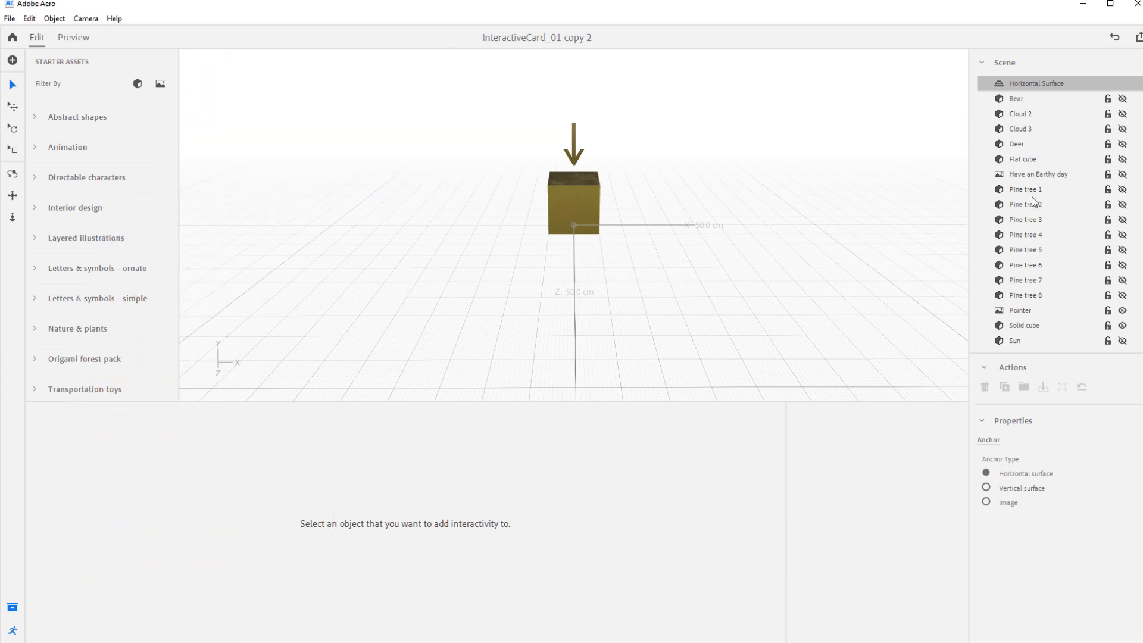
left_click(1030, 158)
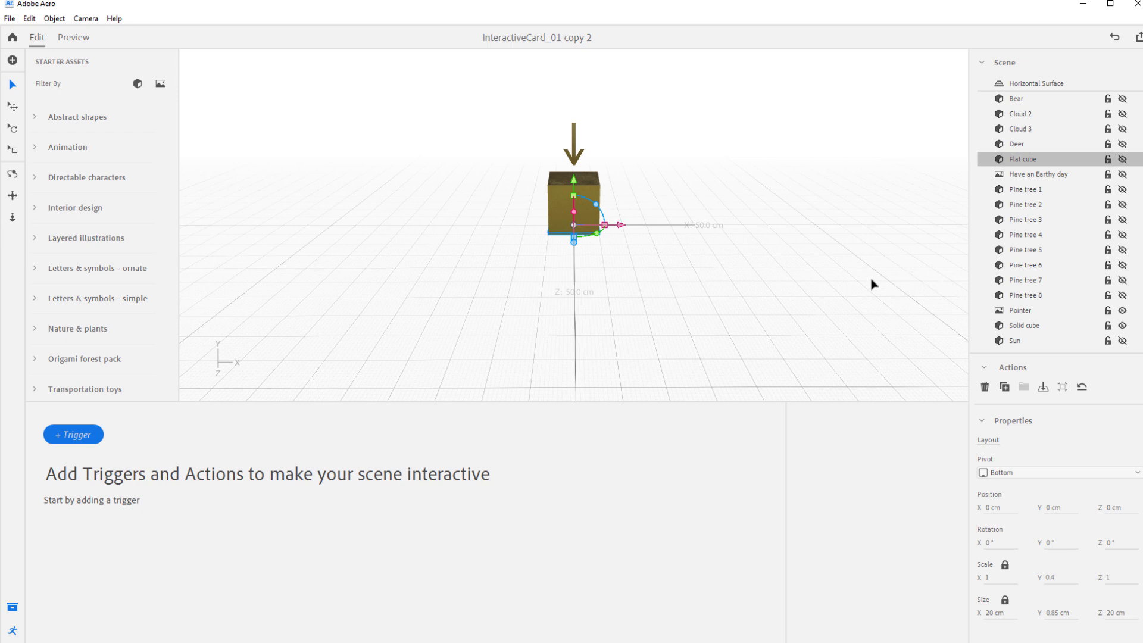
left_click(787, 270)
left_click(592, 192)
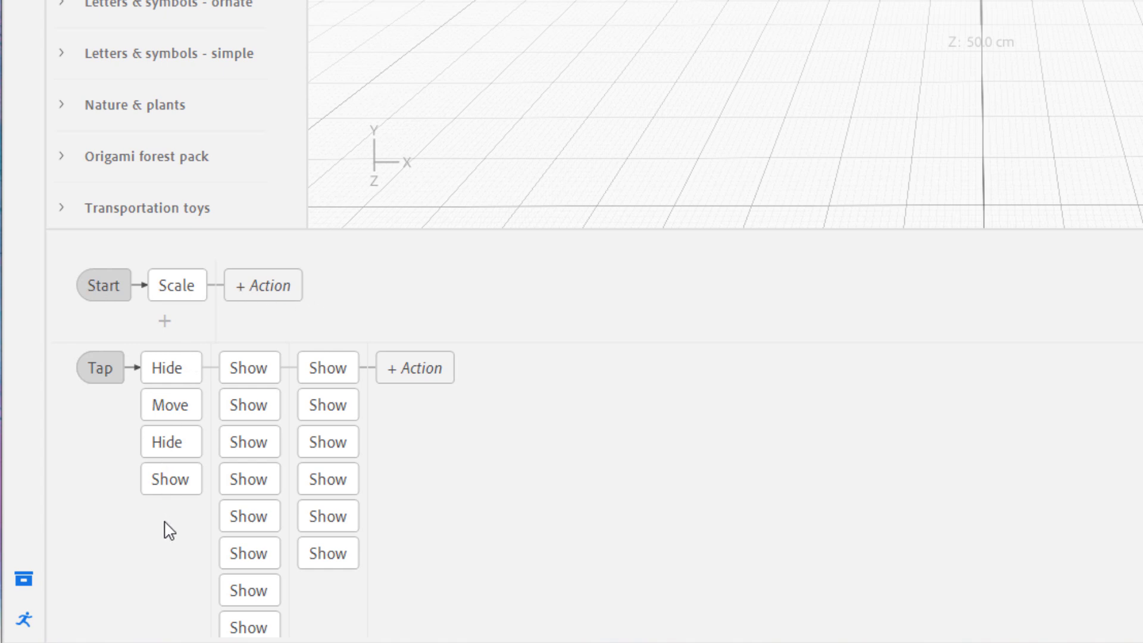
scroll(169, 528, "down", 2)
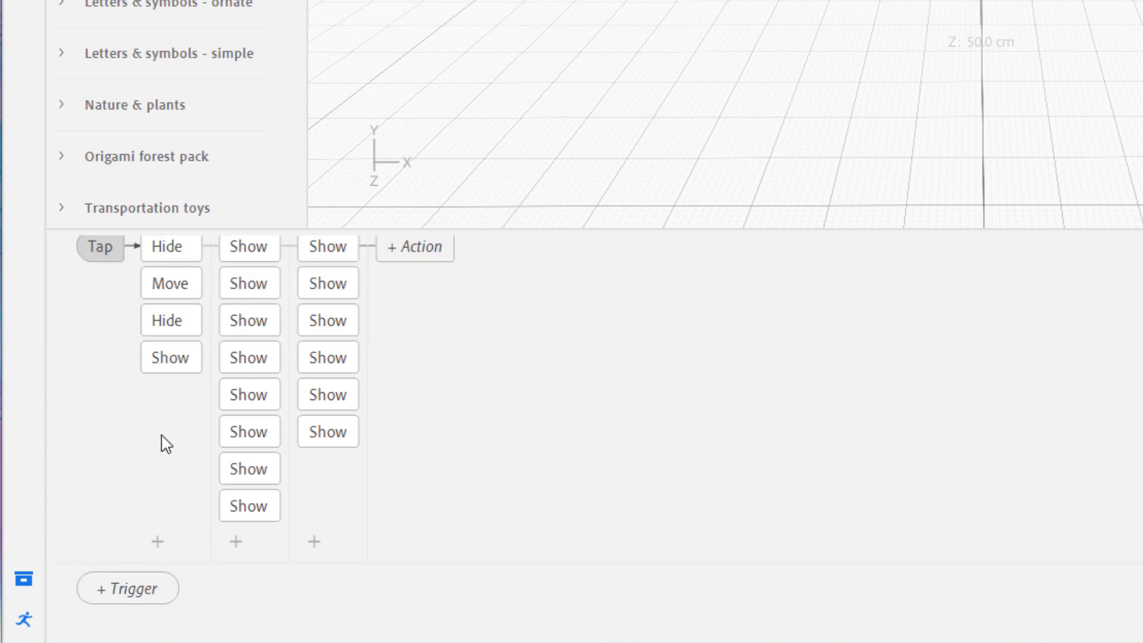
left_click(158, 543)
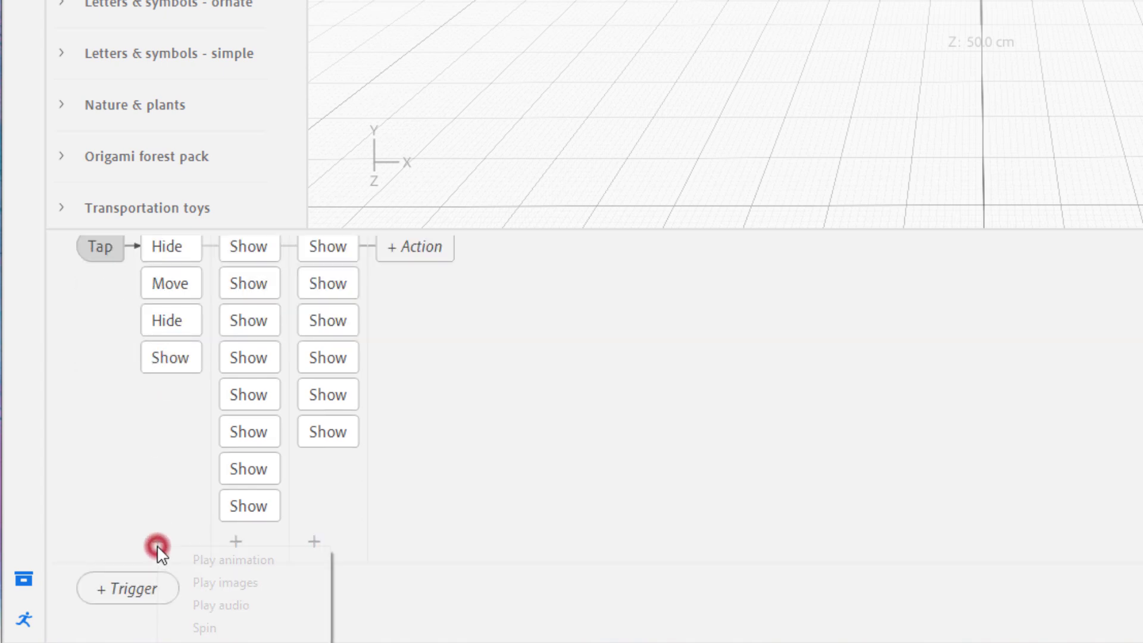
left_click(244, 605)
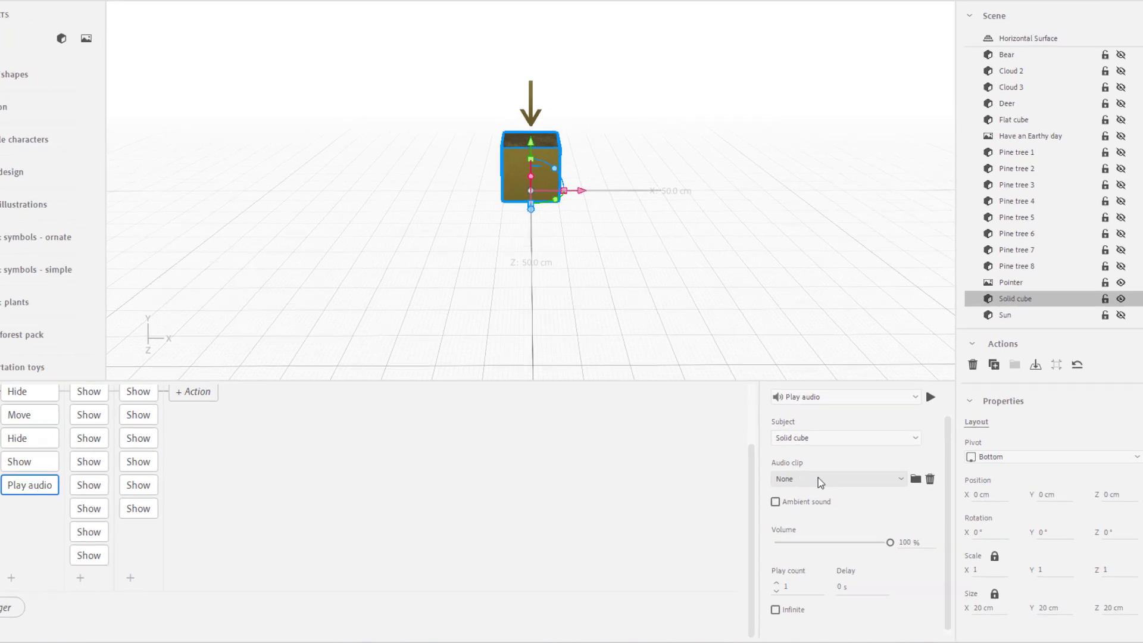
Assign the Nature trail clip from the Ambience audio presets to the Play audio action.
left_click(861, 441)
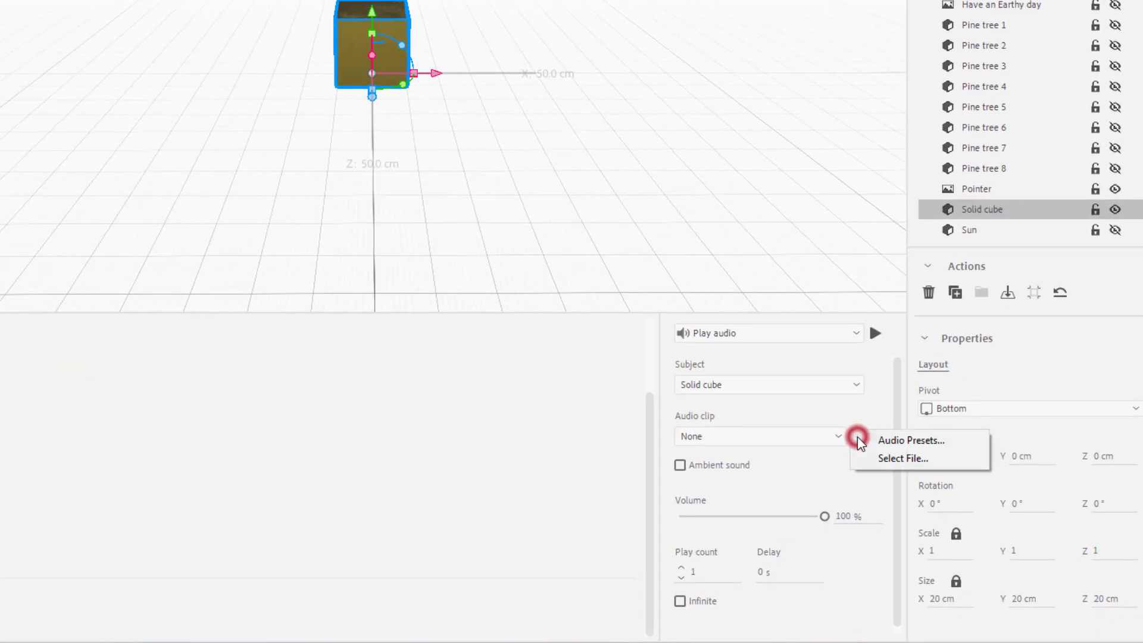
left_click(914, 442)
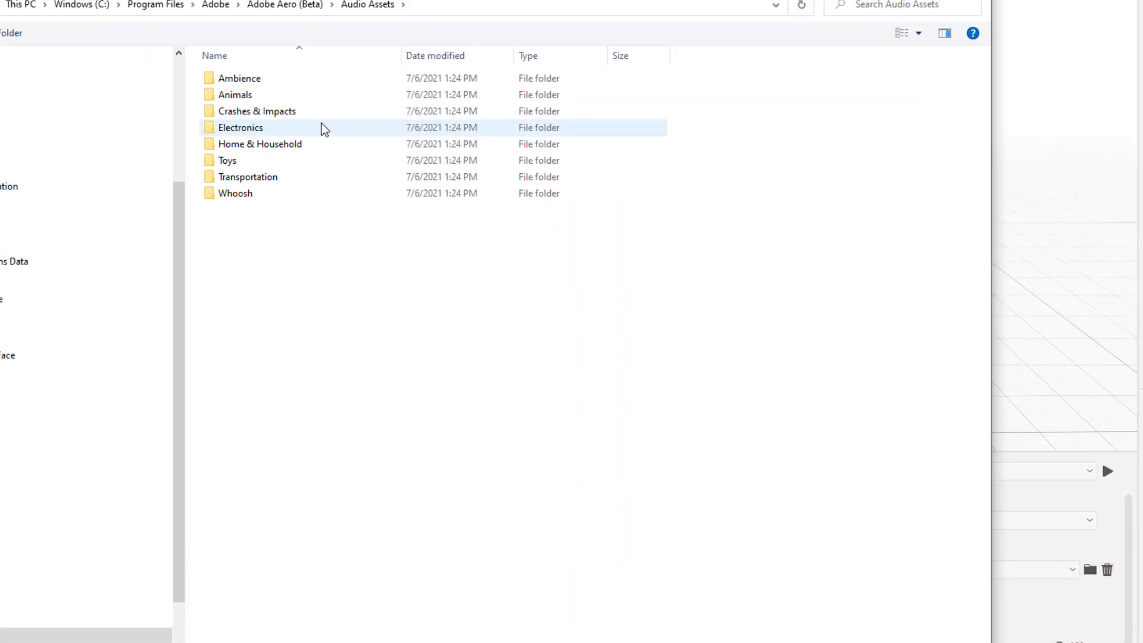
double_click(254, 81)
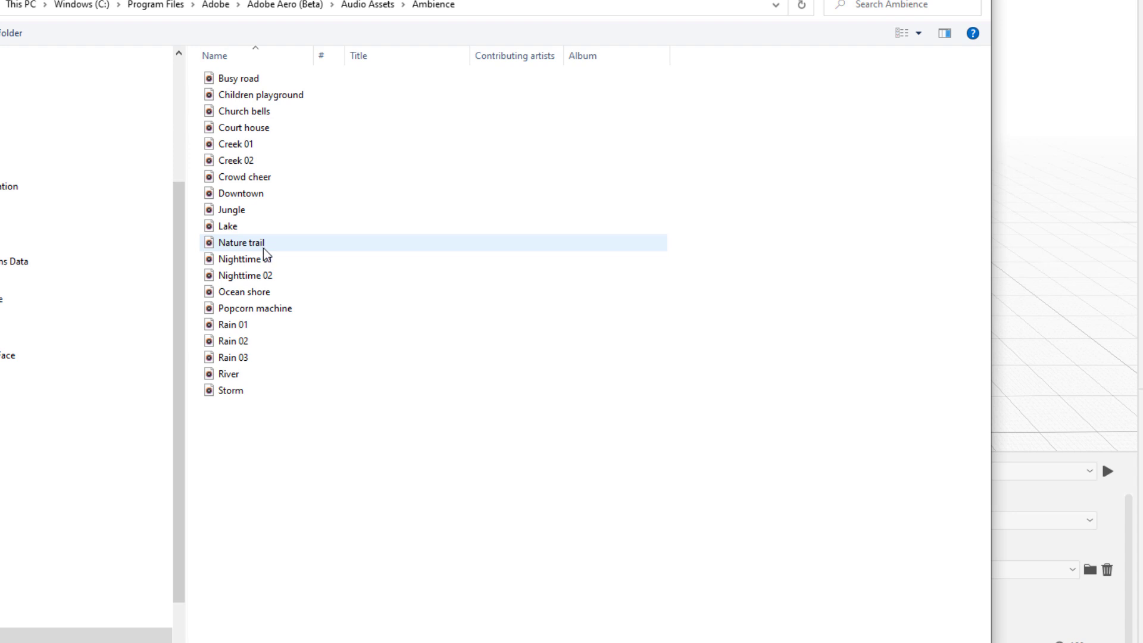
left_click(266, 244)
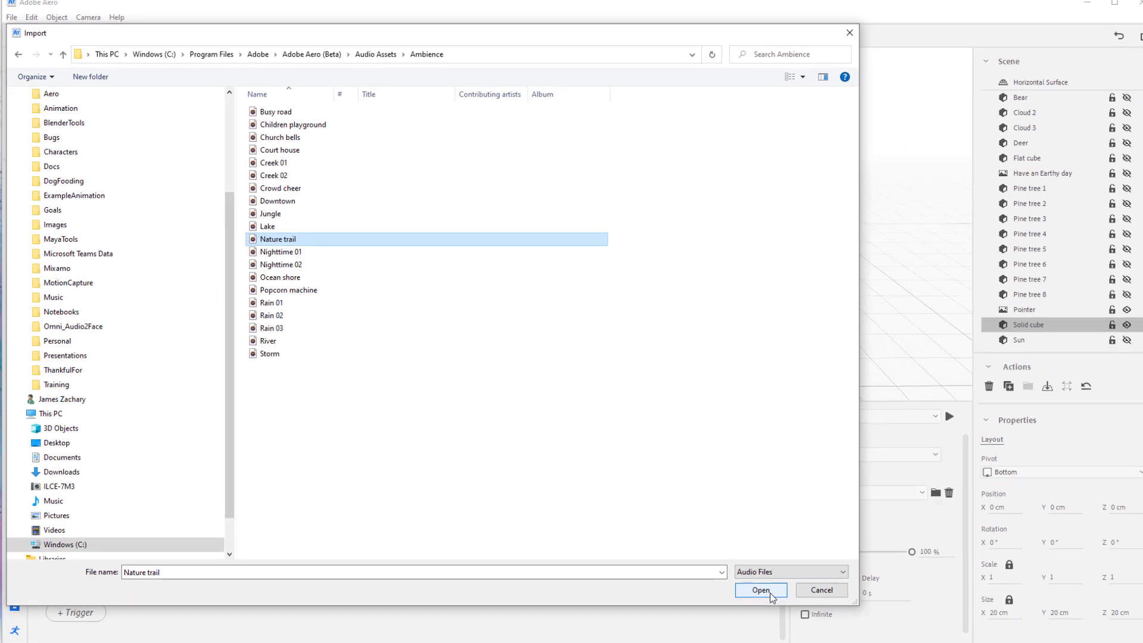
left_click(767, 591)
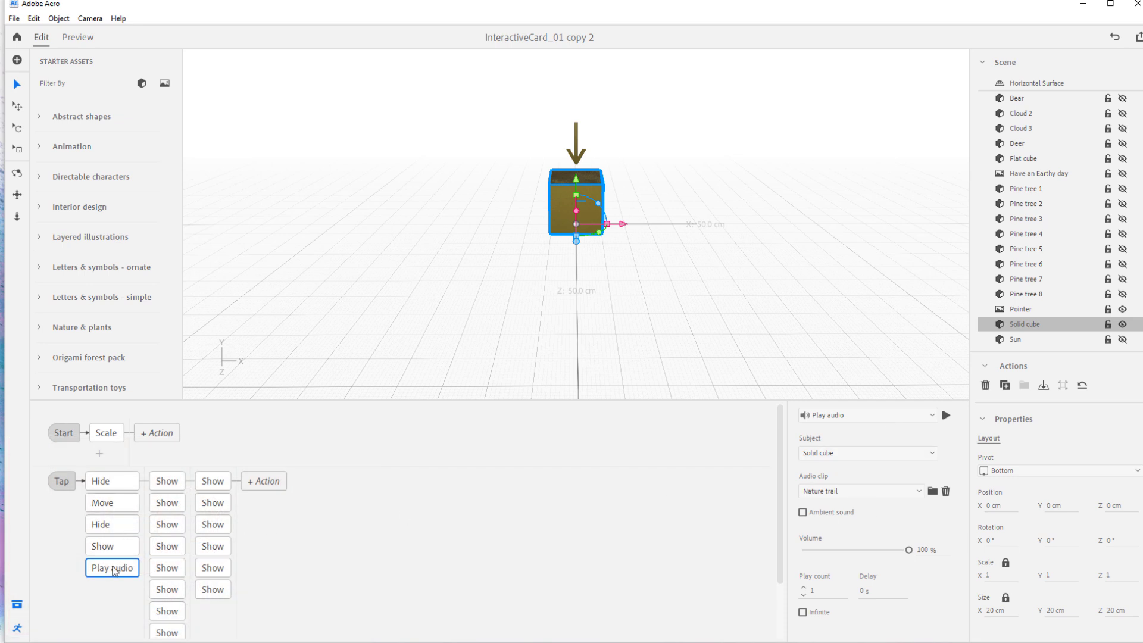
Set the Play audio action's subject to Flat cube and deselect the solid cube.
left_click(921, 455)
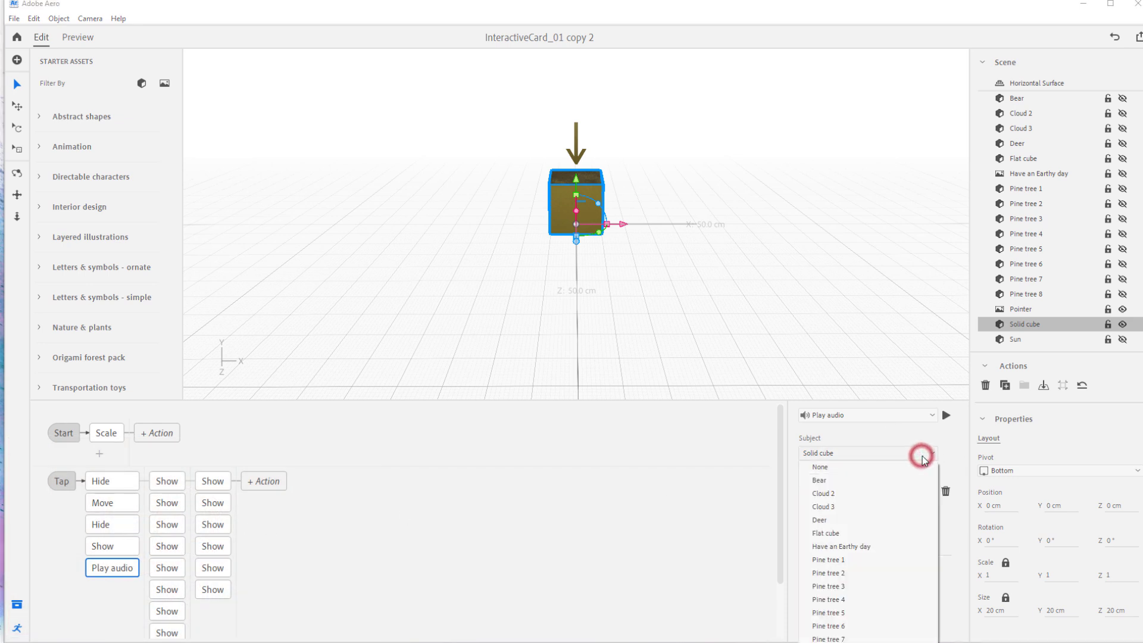
left_click(868, 534)
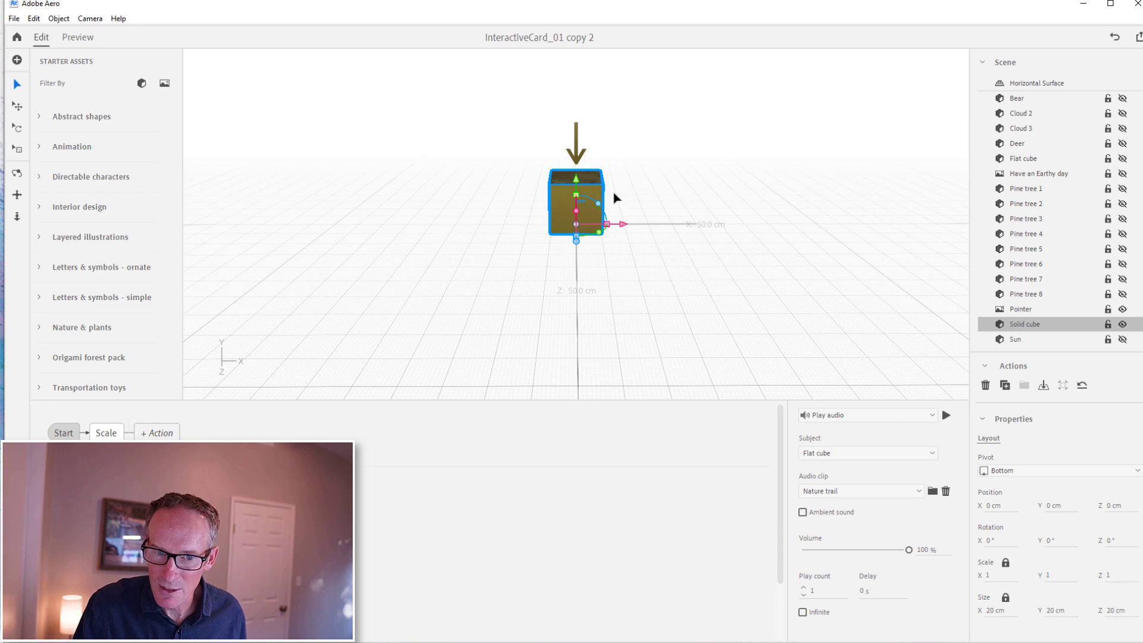
left_click(771, 267)
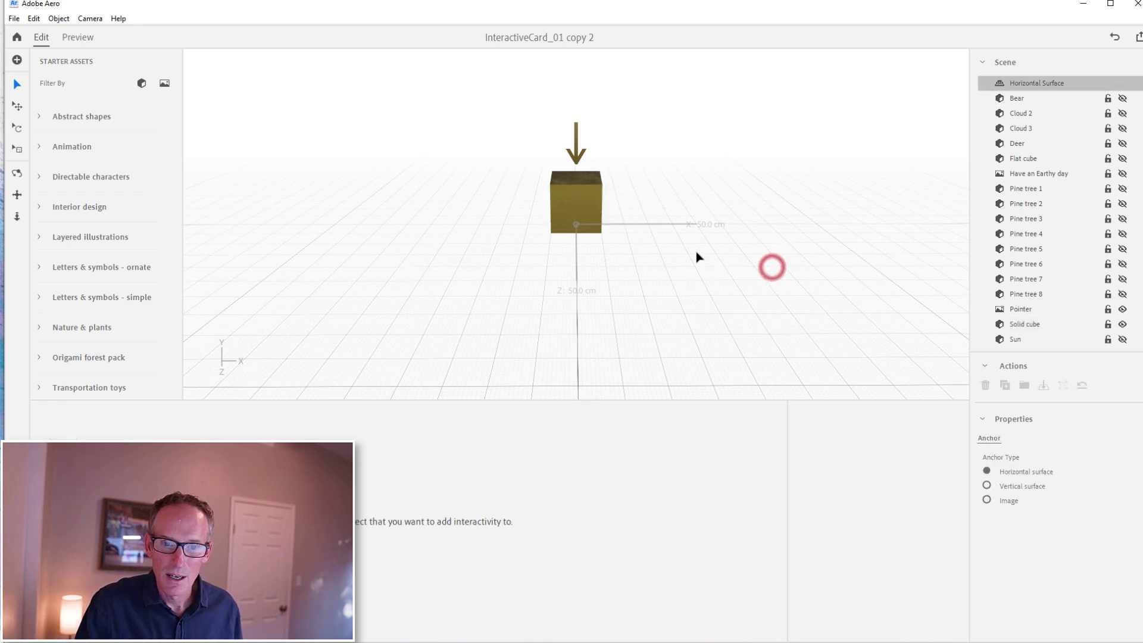
Preview the scene to test the cube's tap interaction with audio, and return to editing.
left_click(81, 36)
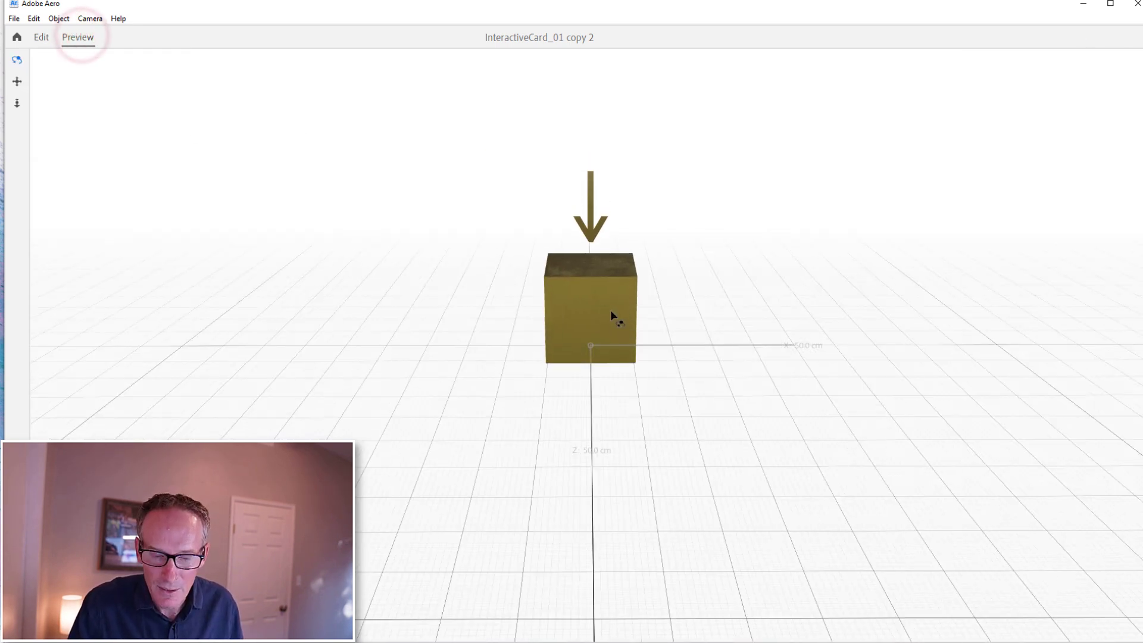
left_click_drag(617, 390, 655, 497)
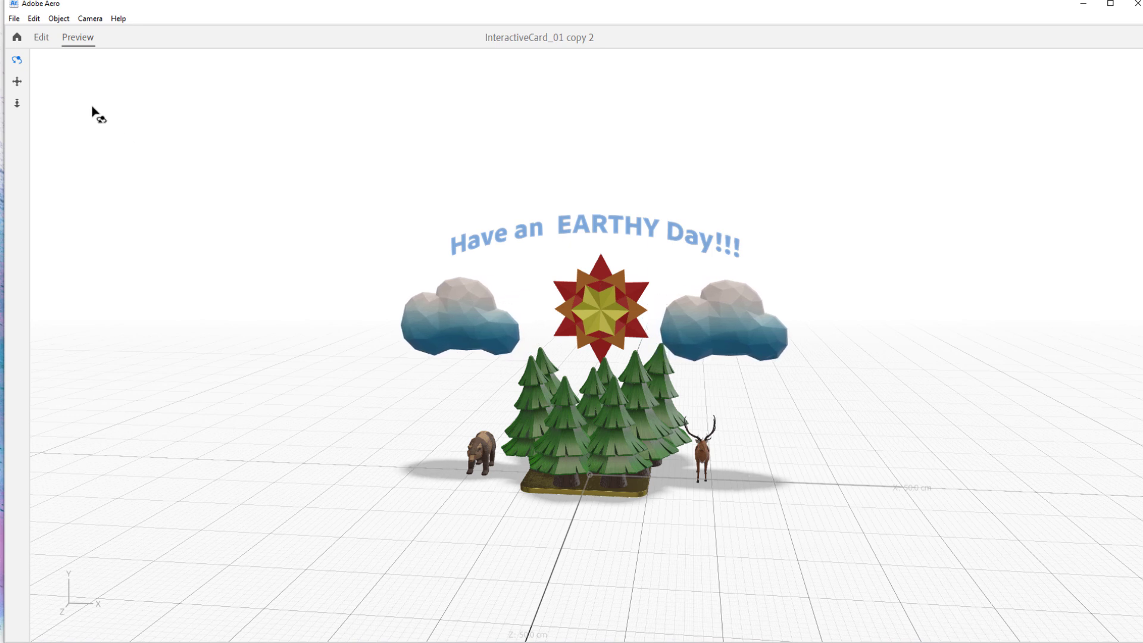
left_click(41, 38)
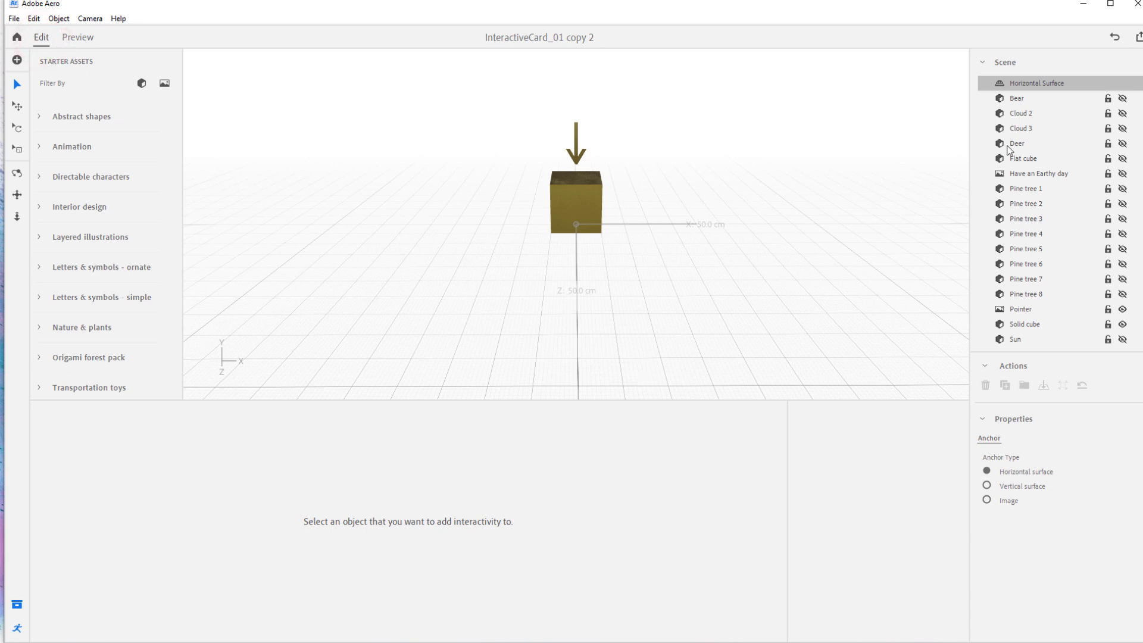
Make the Have an Earthy day image visible and hide the Pointer in the scene.
left_click(1053, 173)
left_click(1122, 173)
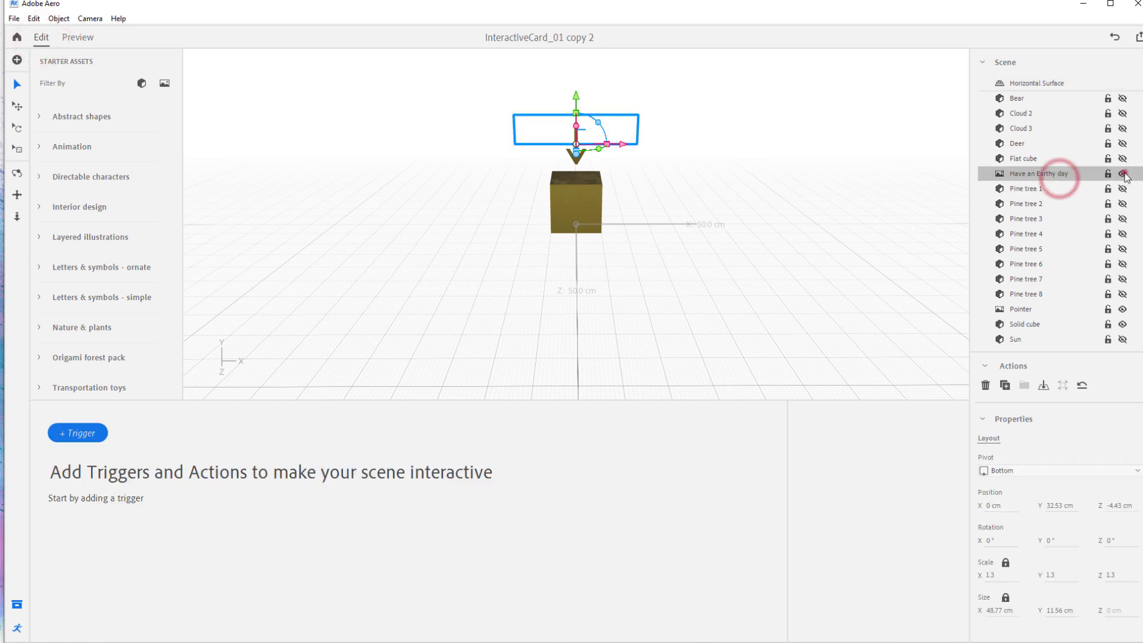
left_click(768, 181)
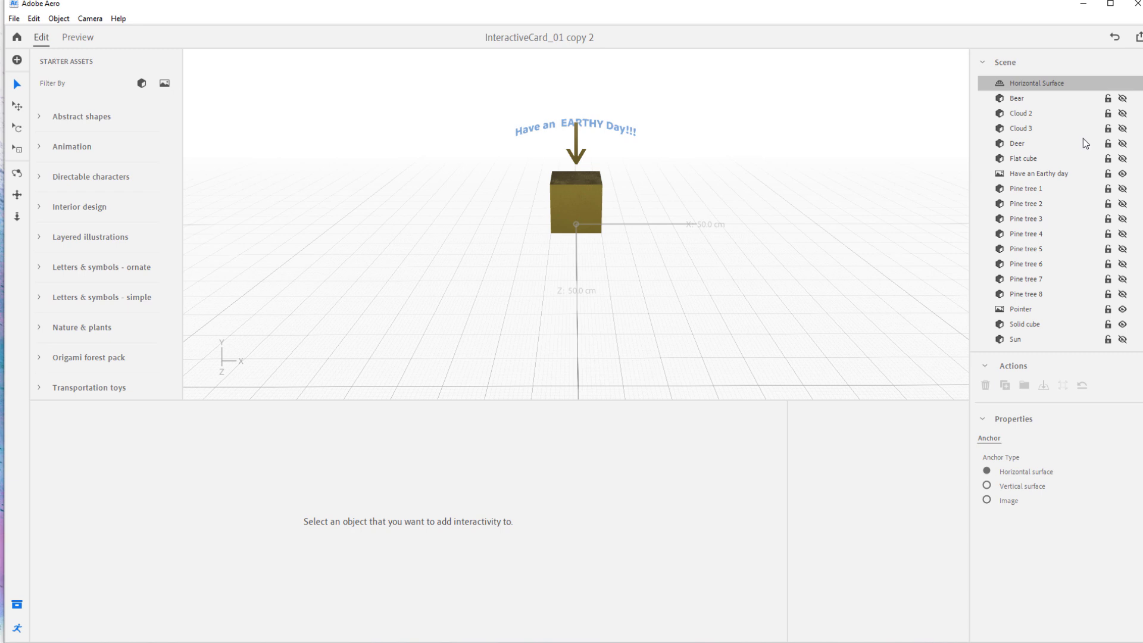
left_click(1122, 309)
left_click_drag(684, 150, 600, 154)
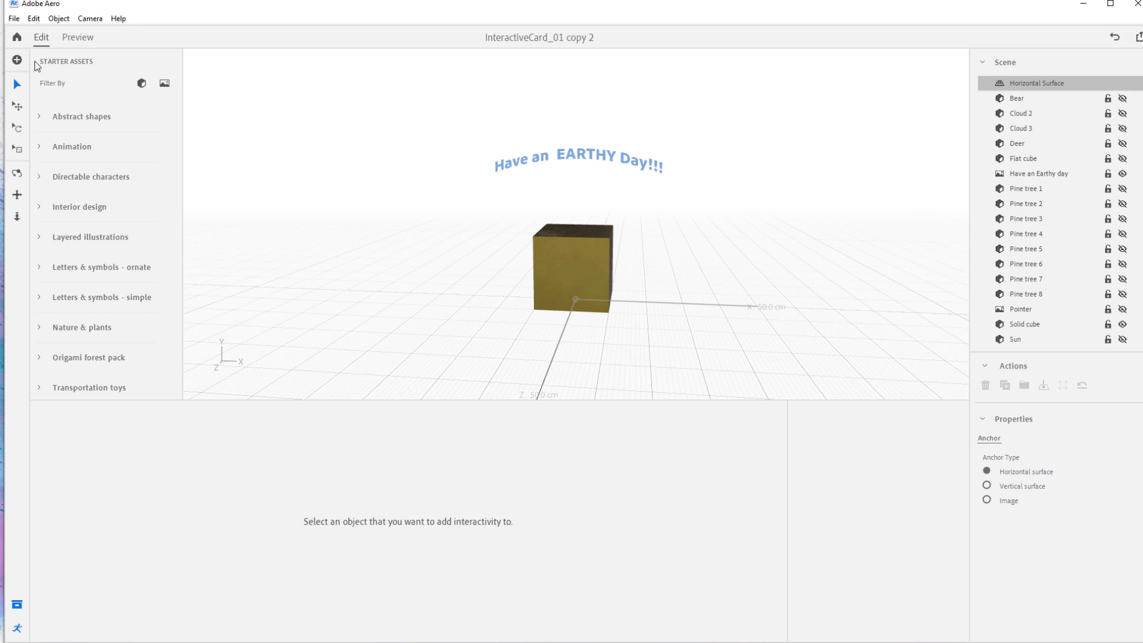
Switch to File Explorer and import SparkleGIF from the Sparkle folder into the Aero scene.
key("alt+Tab")
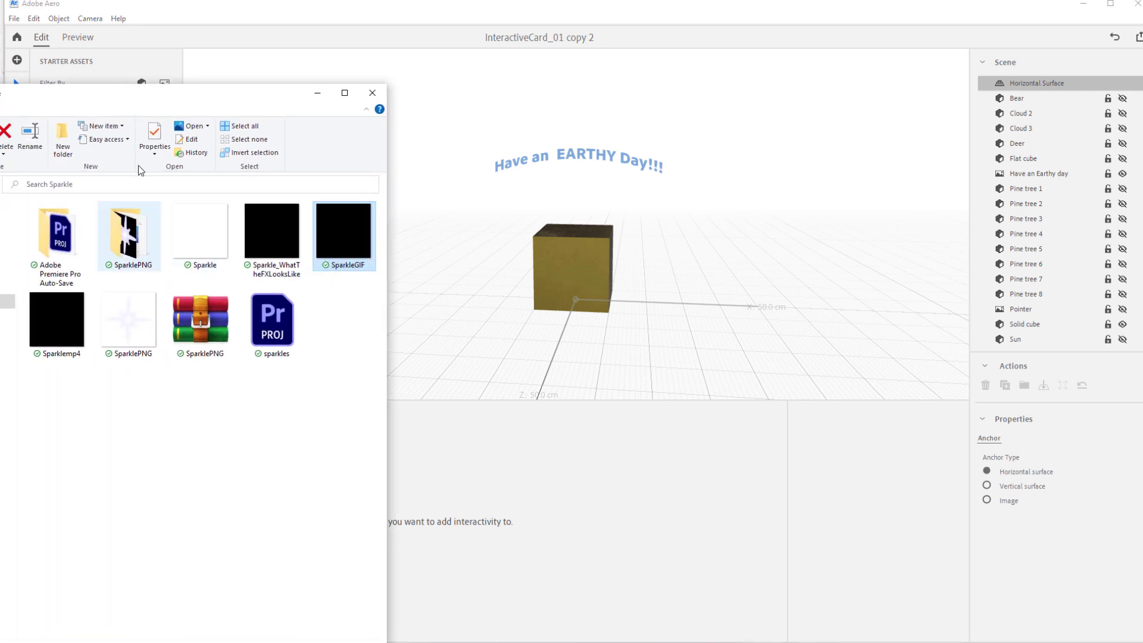
left_click_drag(174, 96, 76, 108)
left_click_drag(244, 255, 487, 257)
left_click(165, 105)
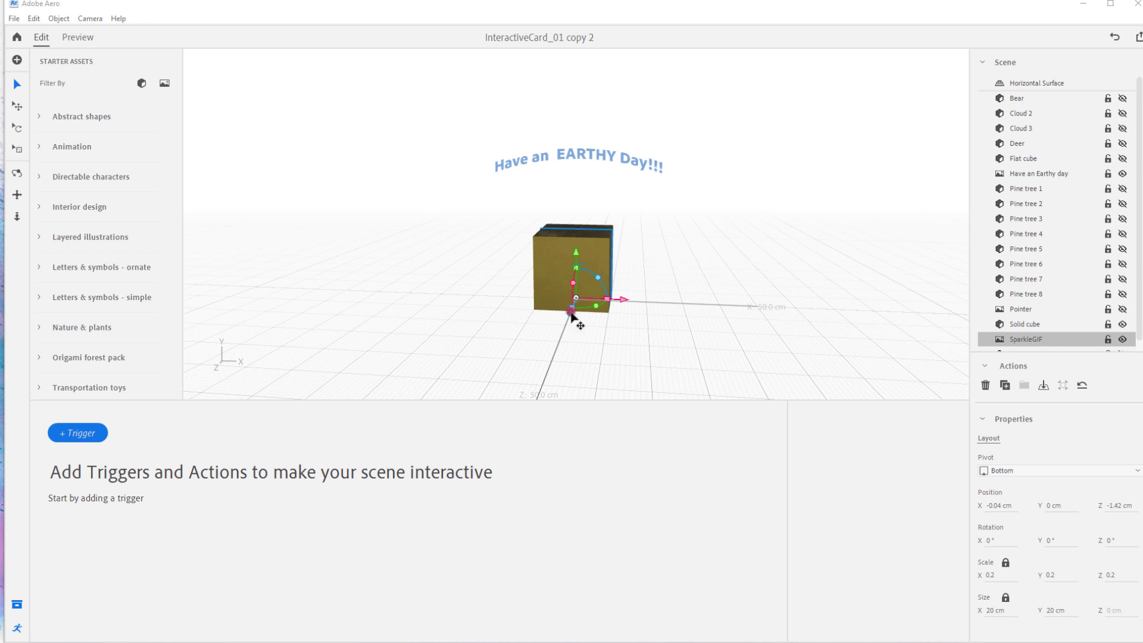
Move SparkleGIF forward along the Z axis to about 17.93 cm, in front of the solid cube.
left_click(570, 313)
left_click(1032, 337)
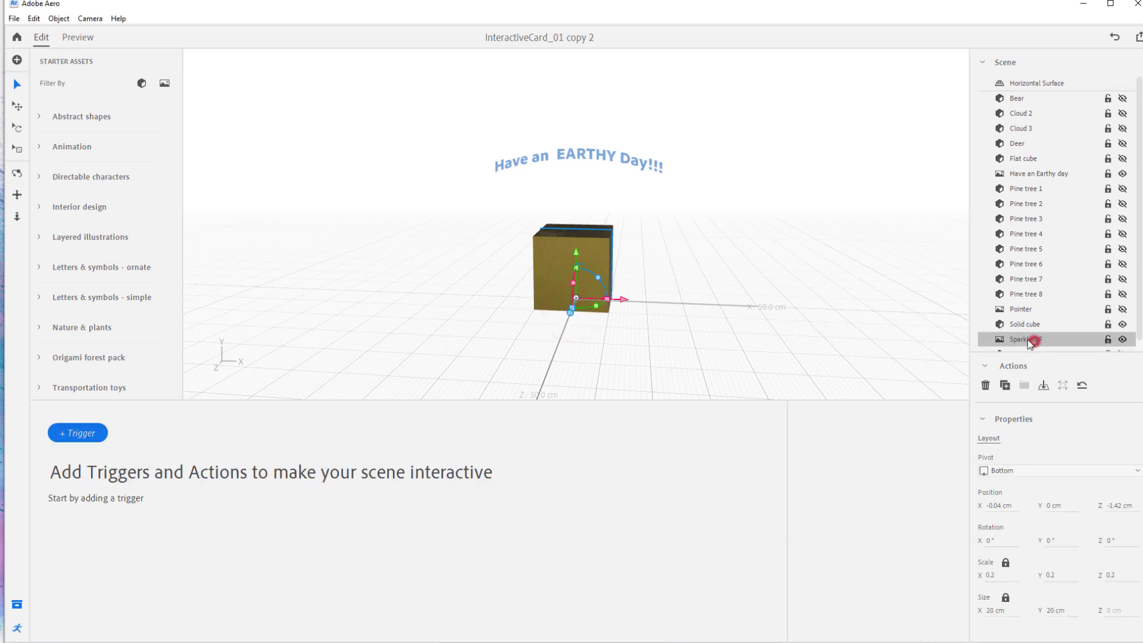
left_click_drag(567, 315, 615, 337)
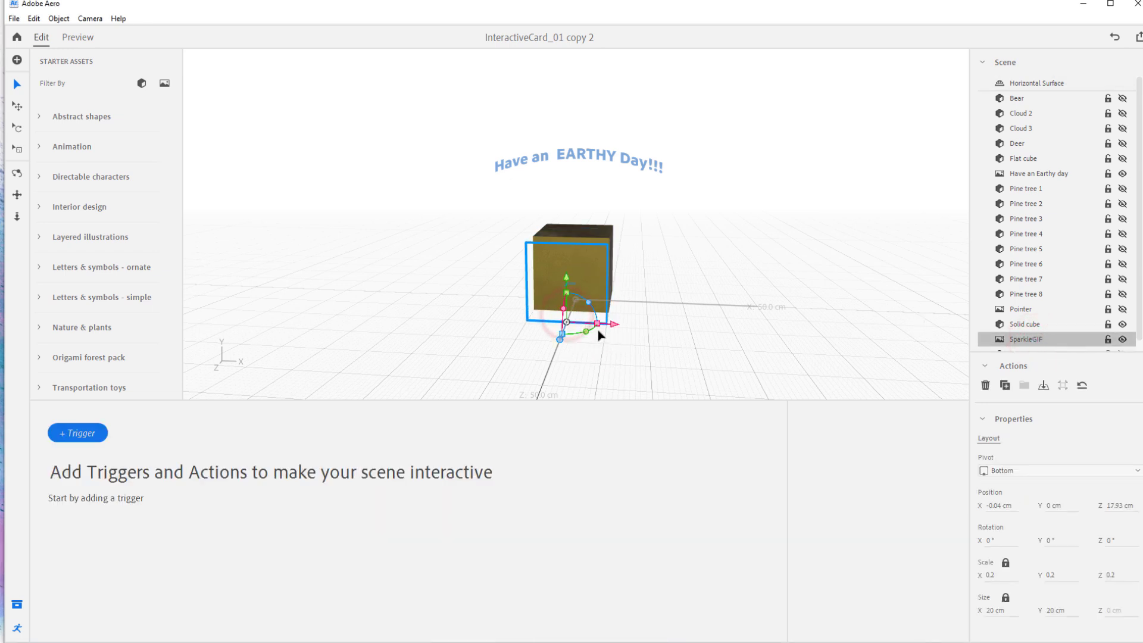
Give SparkleGIF a Start trigger with a Play images action and play that action once.
left_click(71, 439)
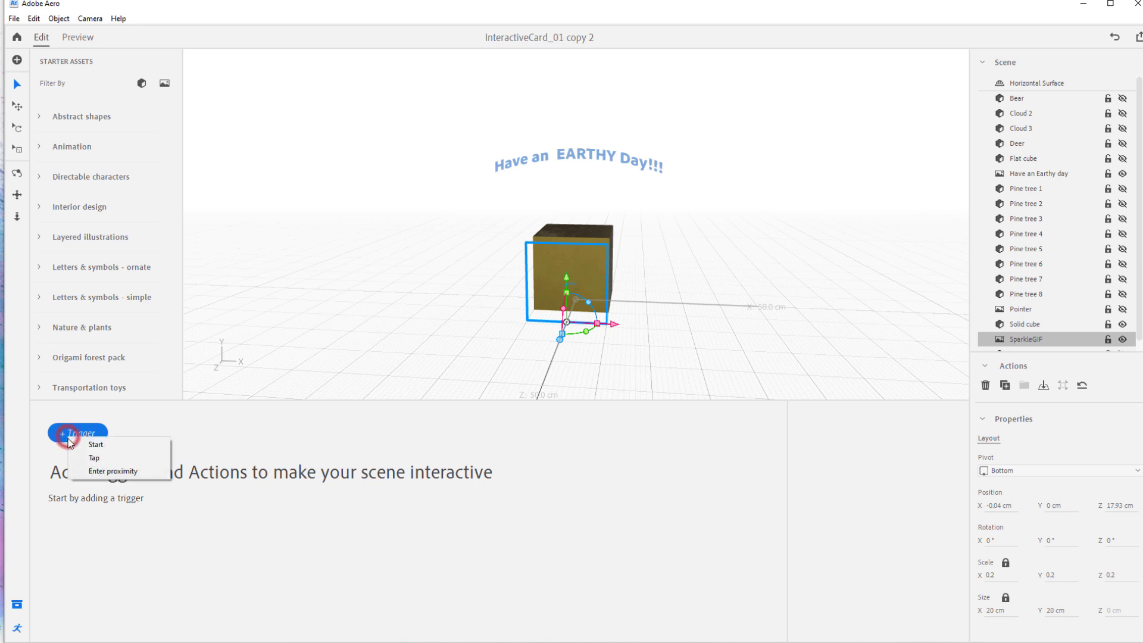
left_click(109, 446)
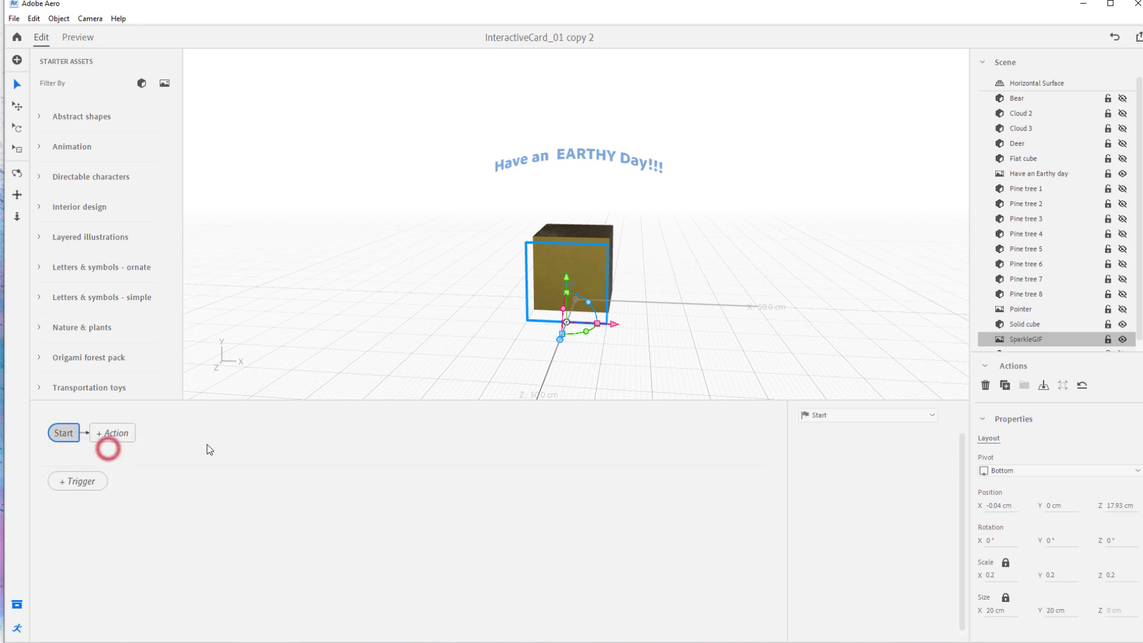
left_click(118, 438)
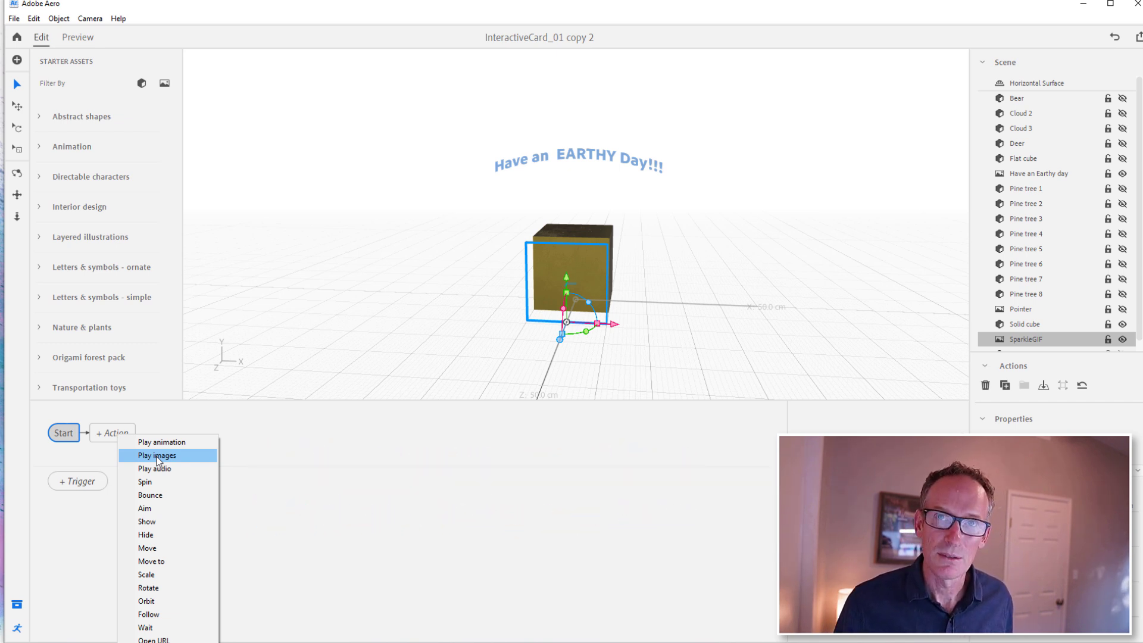
left_click(157, 456)
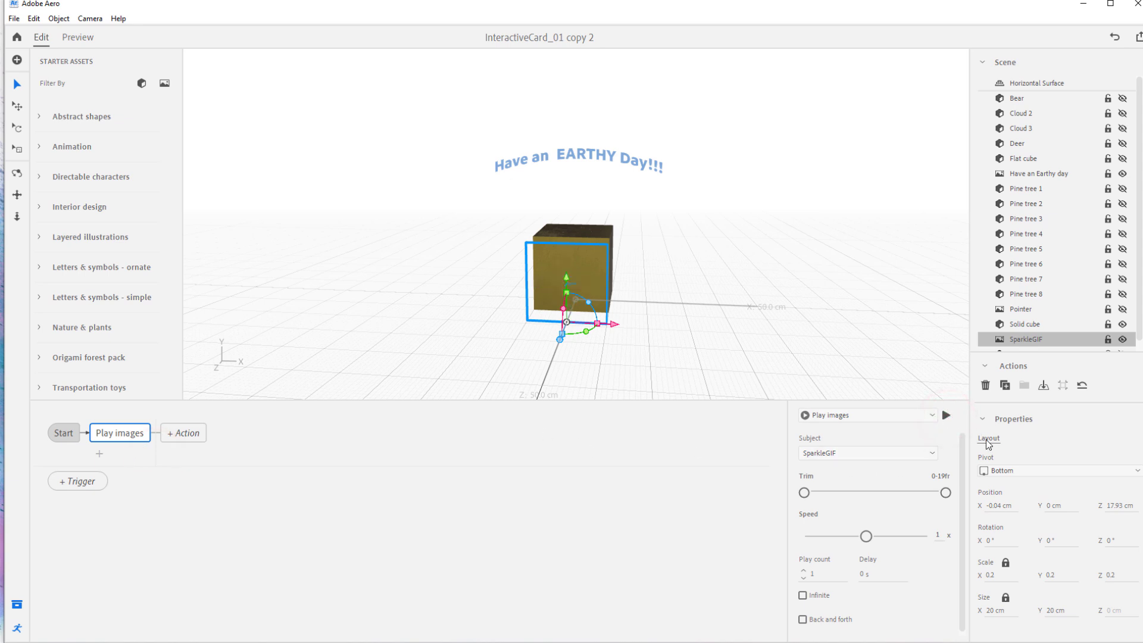
left_click(945, 415)
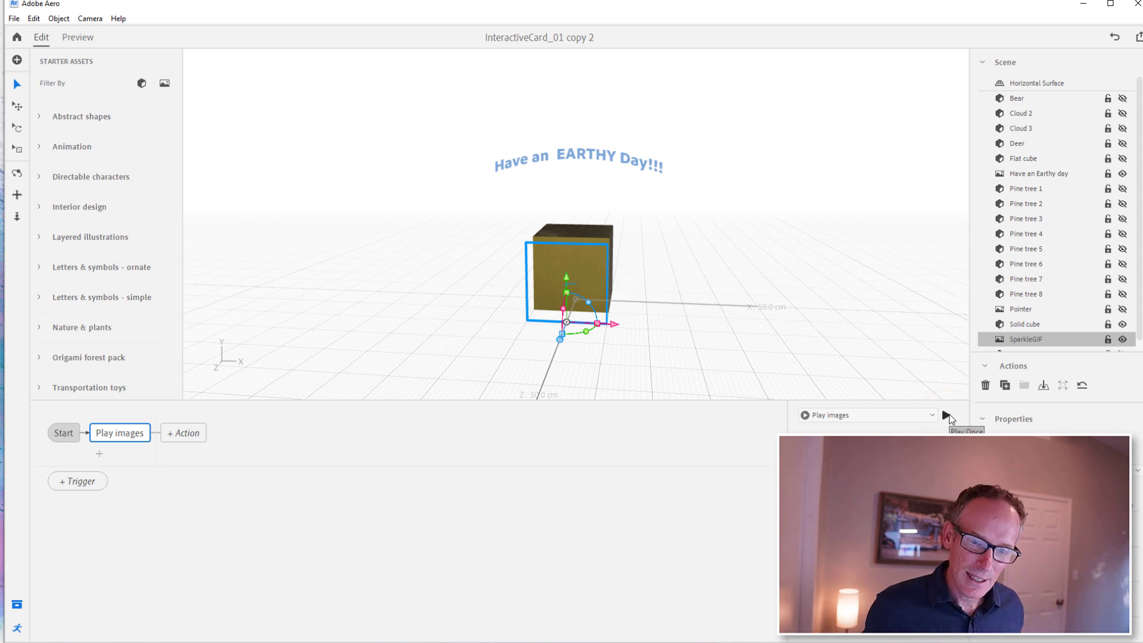
Shrink SparkleGIF to 5 cm and set its Play images action to repeat infinitely.
left_click(941, 415)
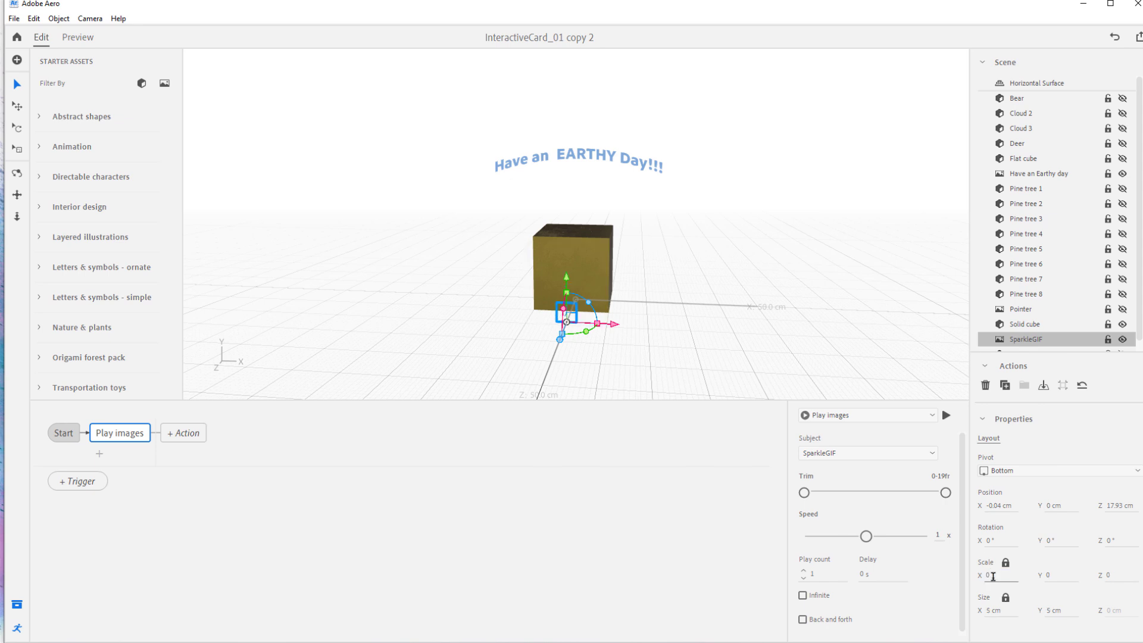
left_click(946, 415)
Place SparkleGIF at the start of the greeting text, at about X -23.23, Y 36.44, Z -3.31 cm, rotated about 16.2° around Z.
left_click_drag(617, 329, 505, 331)
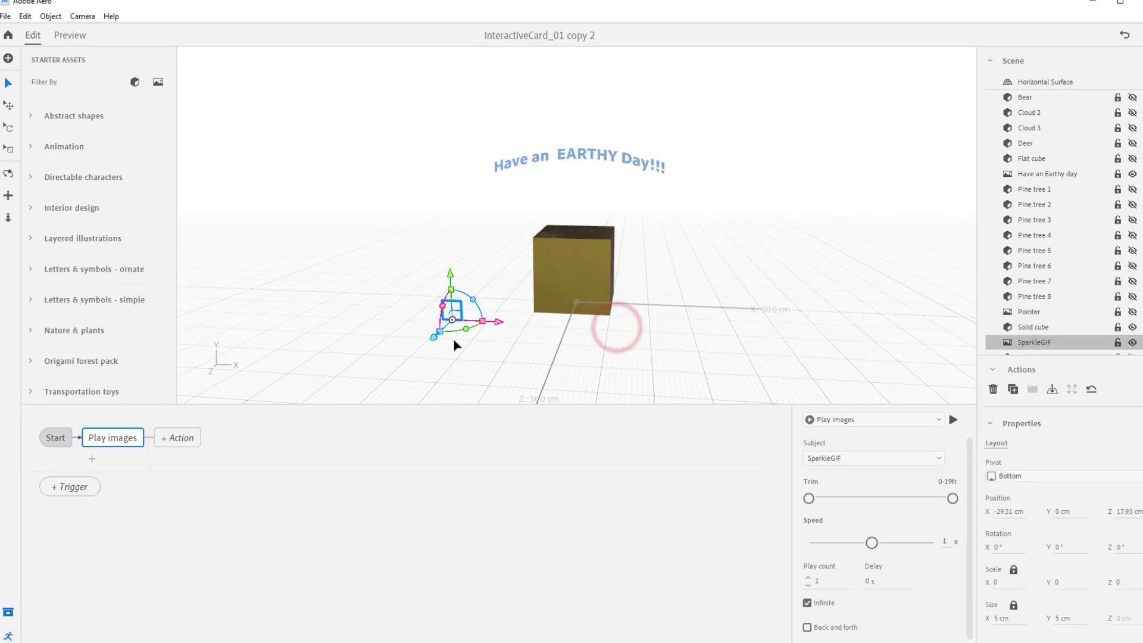
left_click_drag(454, 276, 432, 150)
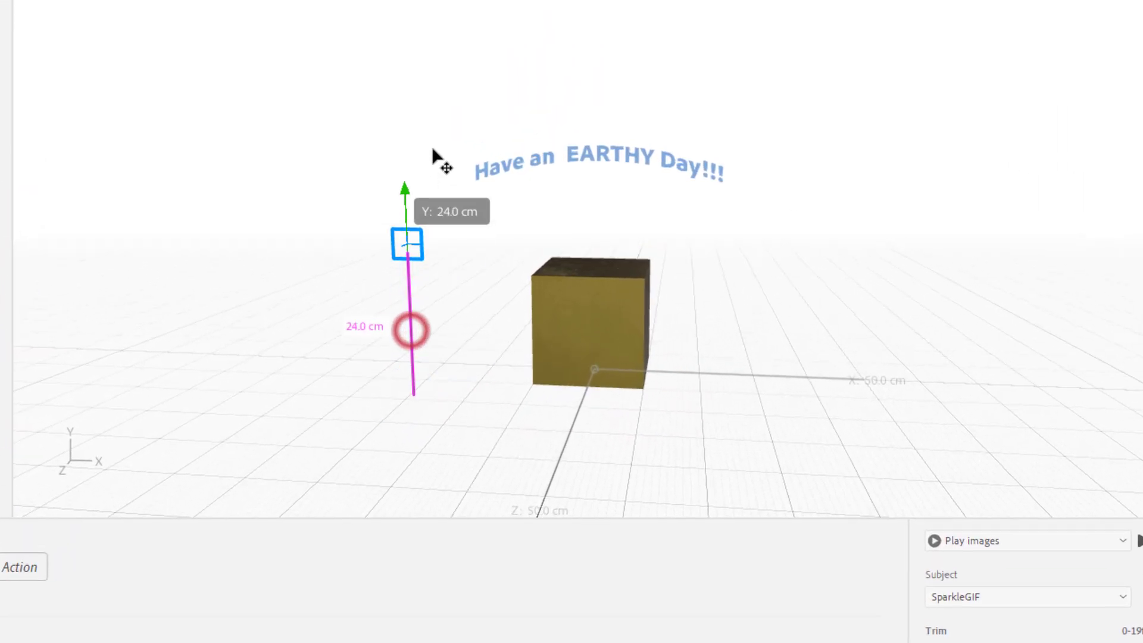
left_click_drag(380, 228, 497, 179)
left_click_drag(686, 245, 816, 271)
left_click_drag(339, 250, 580, 175)
left_click_drag(632, 246, 569, 191)
left_click_drag(748, 242, 625, 197)
left_click_drag(462, 108, 464, 114)
left_click_drag(500, 158, 492, 141)
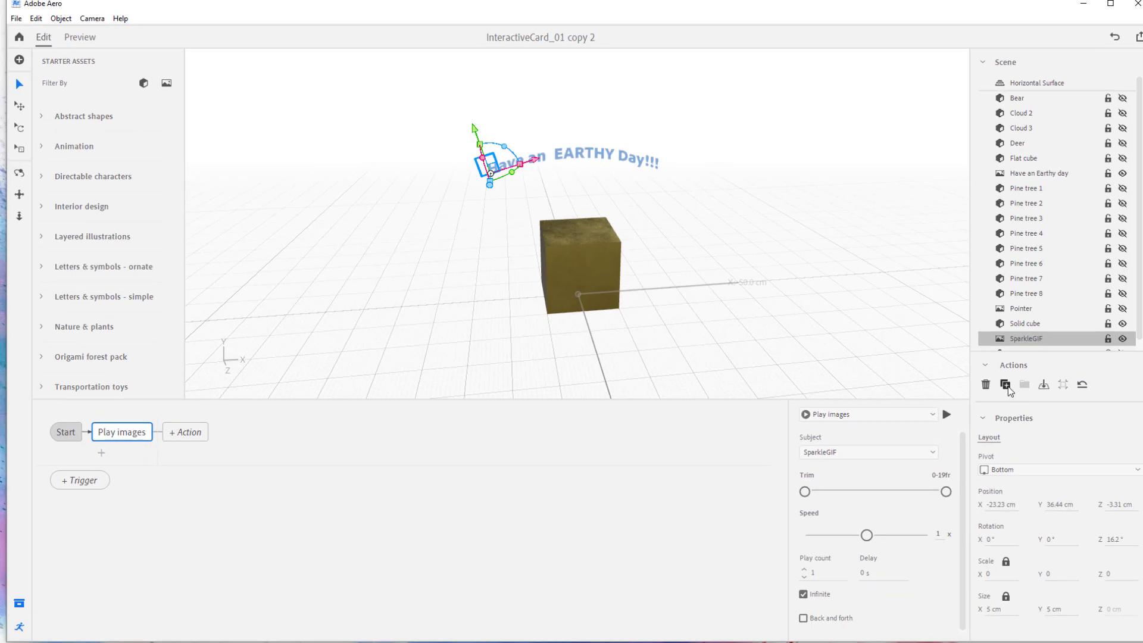
Duplicate SparkleGIF and place the copy at the end of the greeting text, at about X 20.47, Y 34.69 cm, rotated to 342.4° around Z.
left_click(1010, 386)
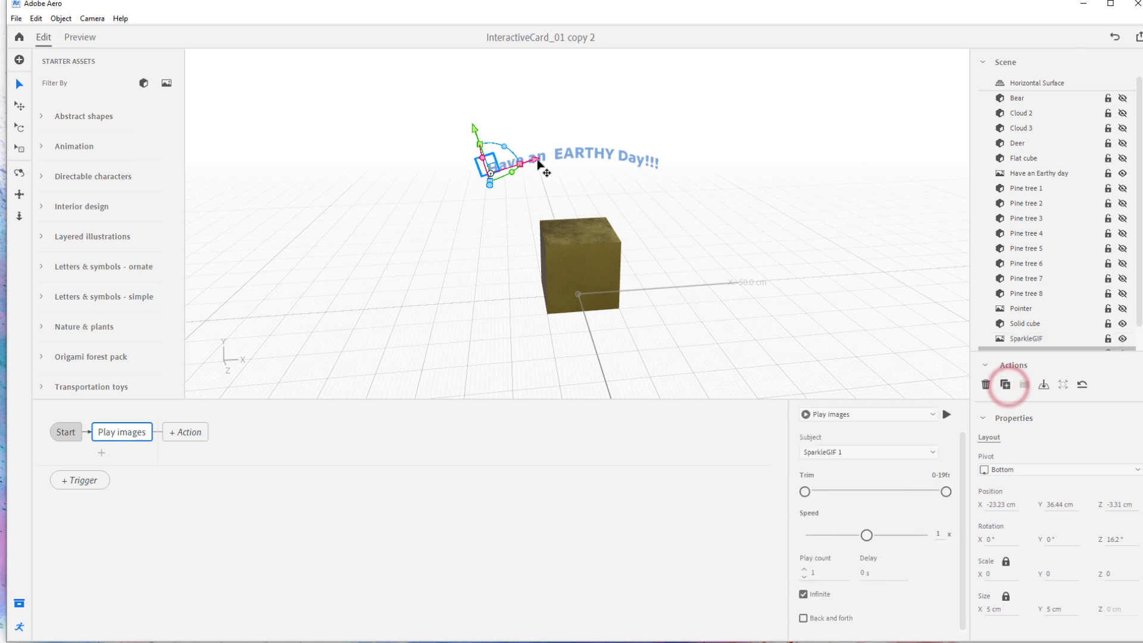
scroll(1011, 338, "down", 1)
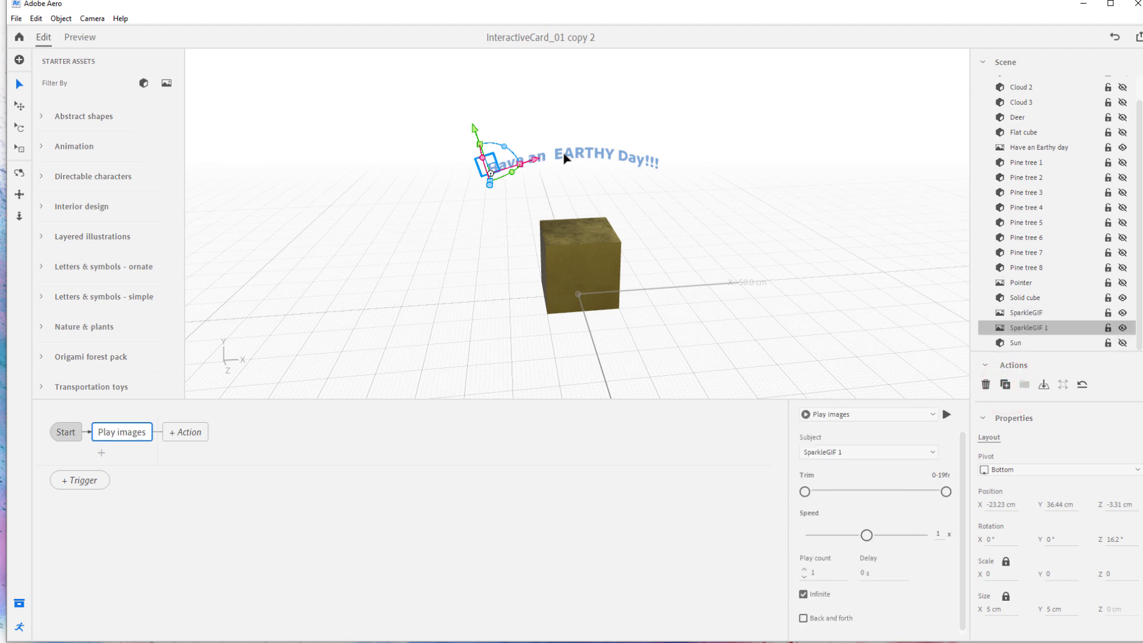
left_click_drag(539, 165, 734, 145)
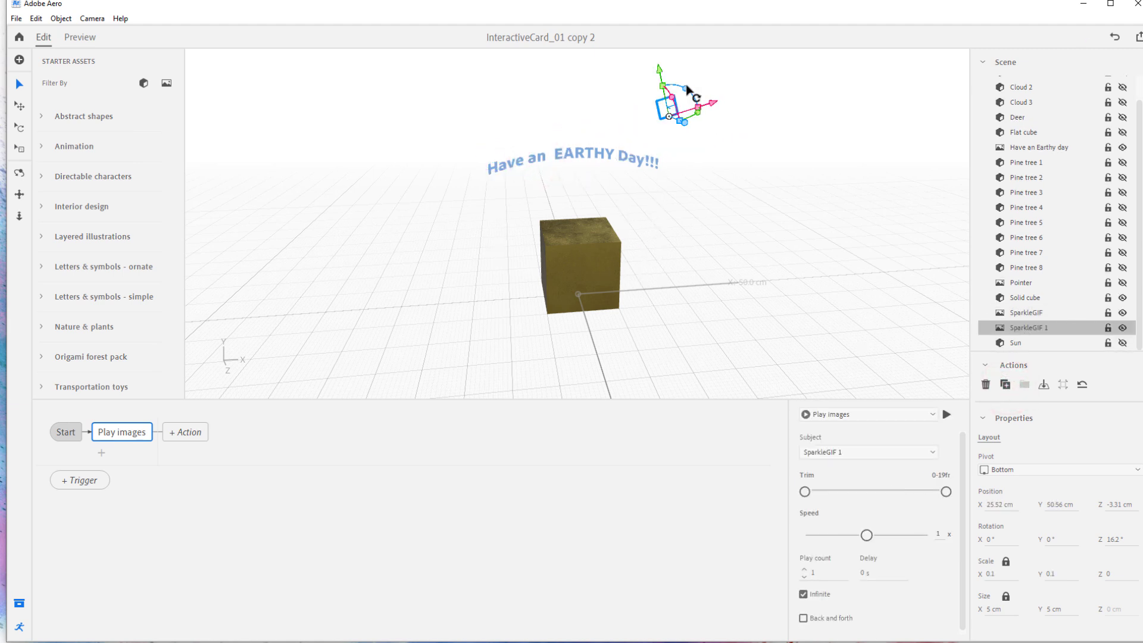
left_click_drag(681, 72, 673, 145)
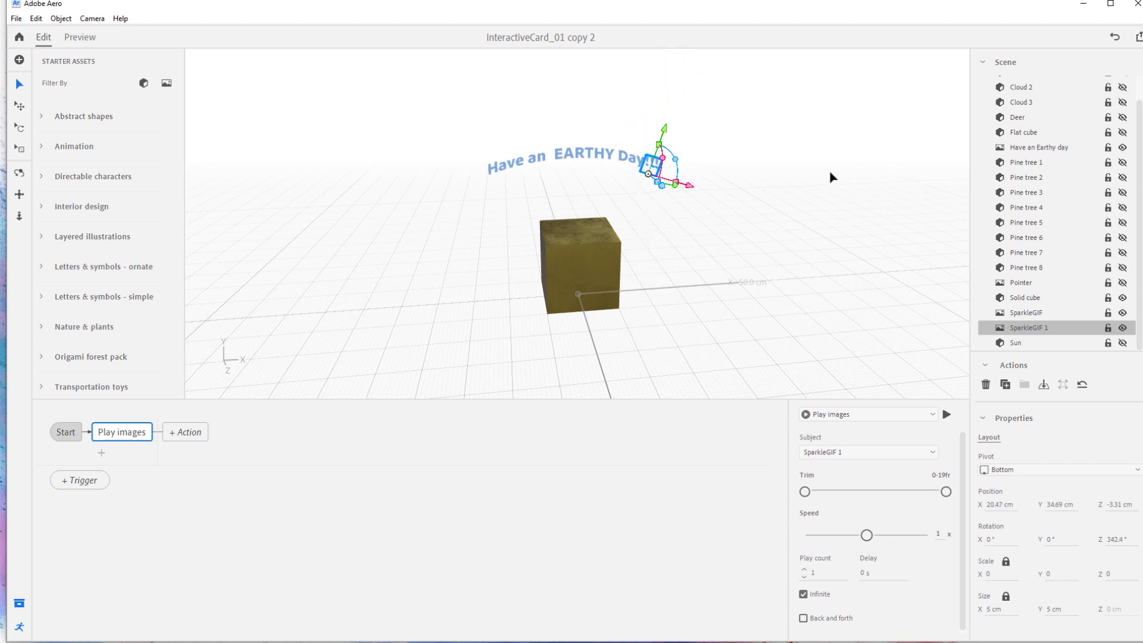
Preview the scene to check both sparkles beside the greeting text, and return to editing.
left_click(831, 173)
left_click(84, 37)
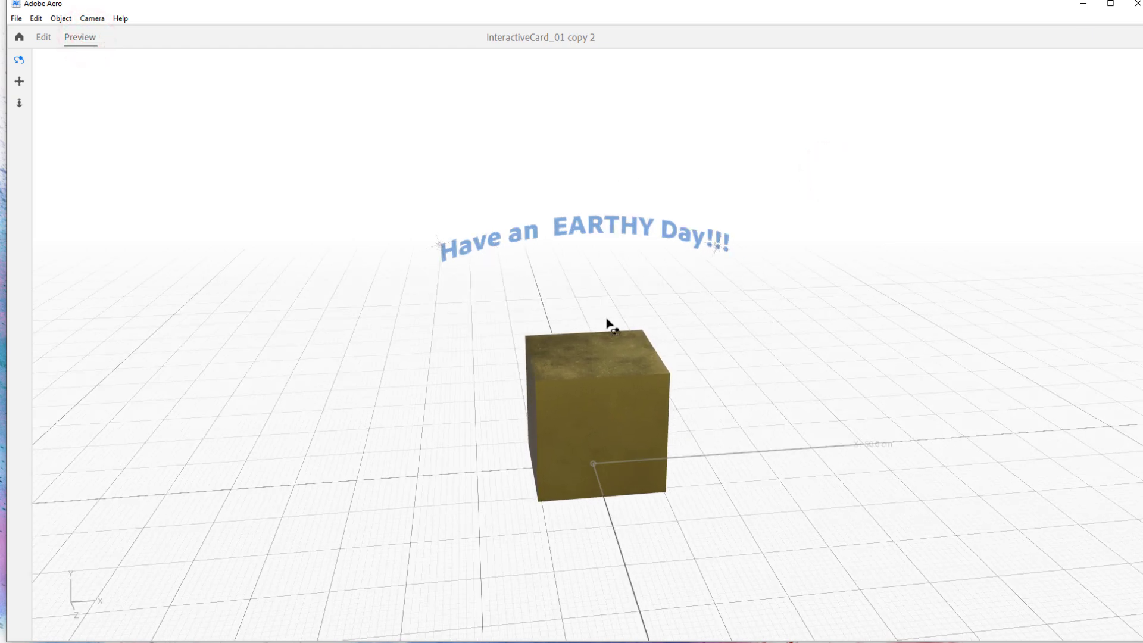
left_click(41, 38)
Hide SparkleGIF and SparkleGIF 1 in the scene.
left_click(580, 159)
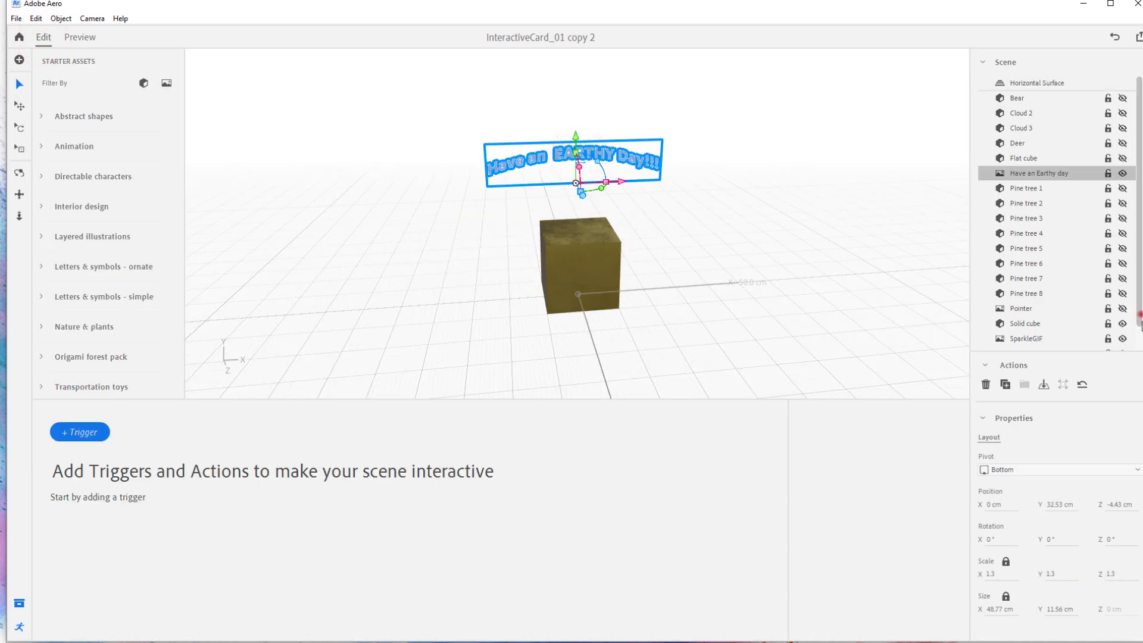
scroll(1131, 309, "down", 1)
left_click(1137, 325)
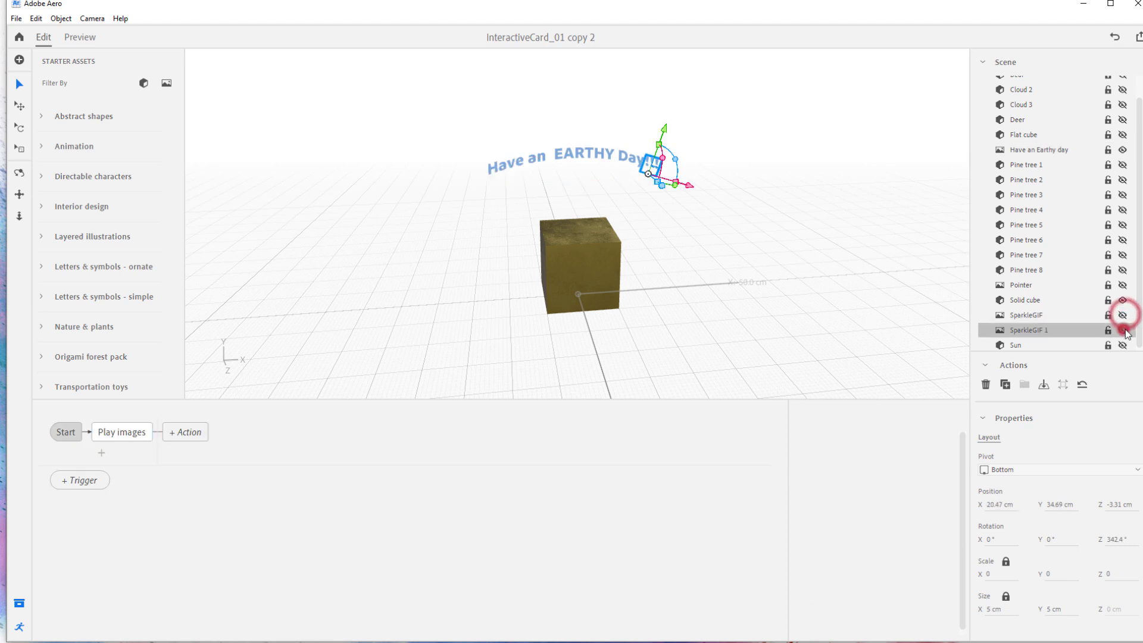
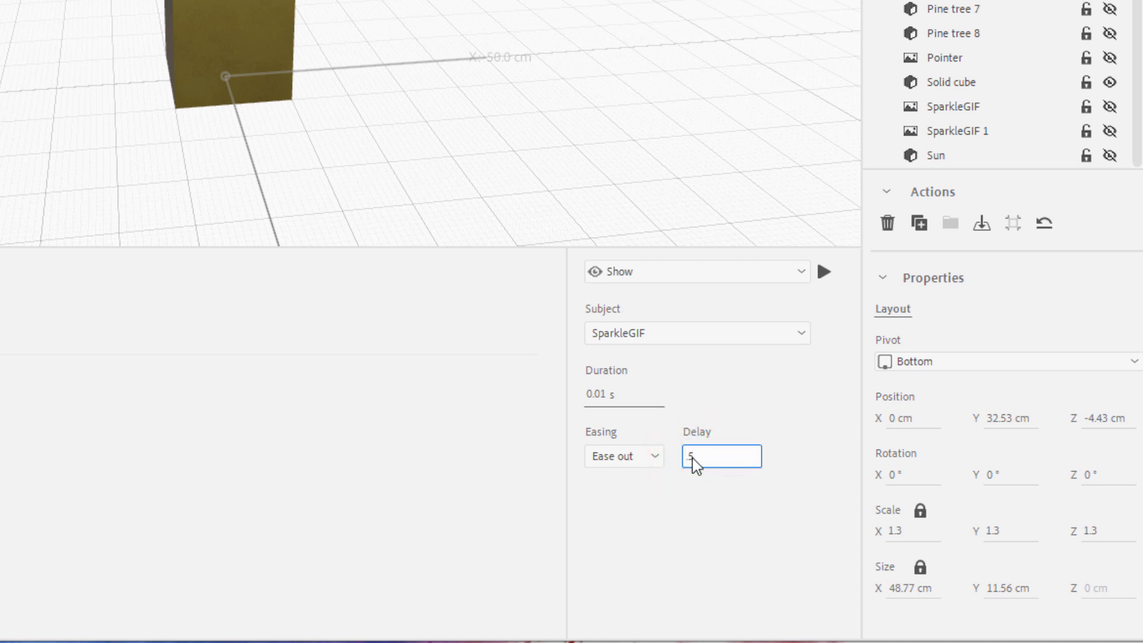
Set the greeting's SparkleGIF Show action to a 0.5 s delay with Linear easing.
left_click(670, 516)
left_click(657, 459)
left_click(646, 478)
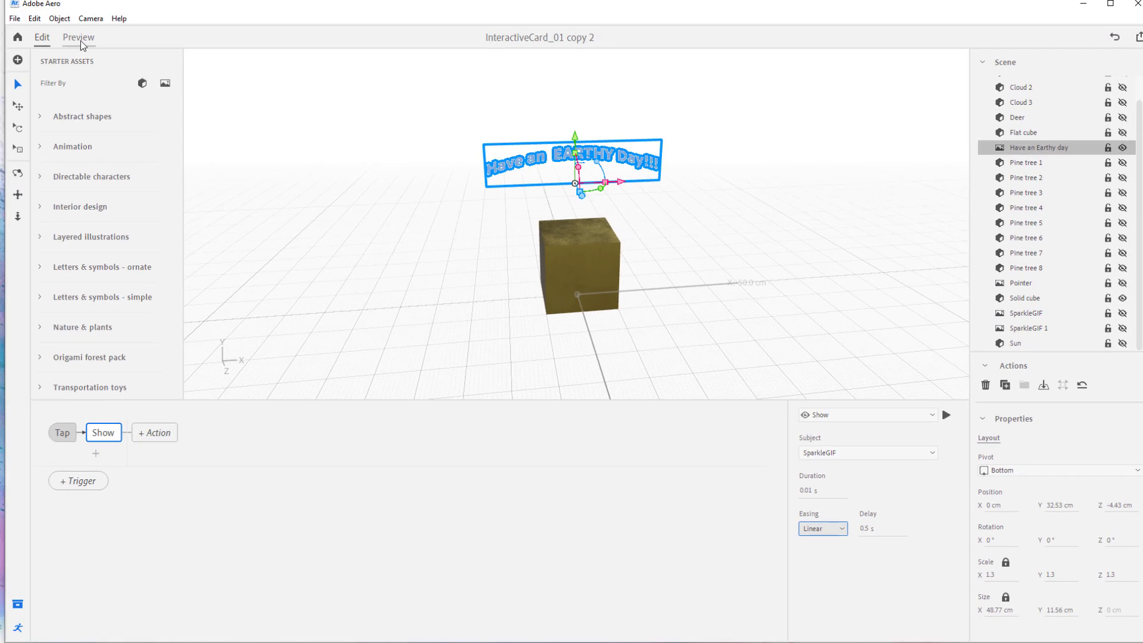
Preview the scene, tap the greeting text to test the sparkle's Show action, and return to editing.
left_click(80, 39)
left_click(518, 238)
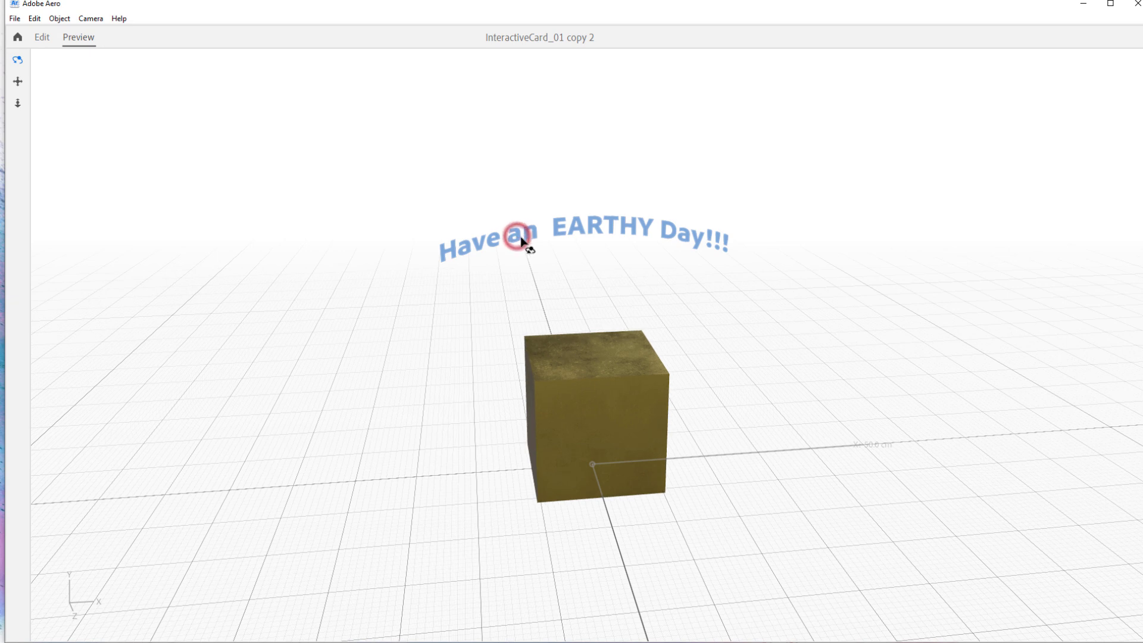
left_click(559, 227)
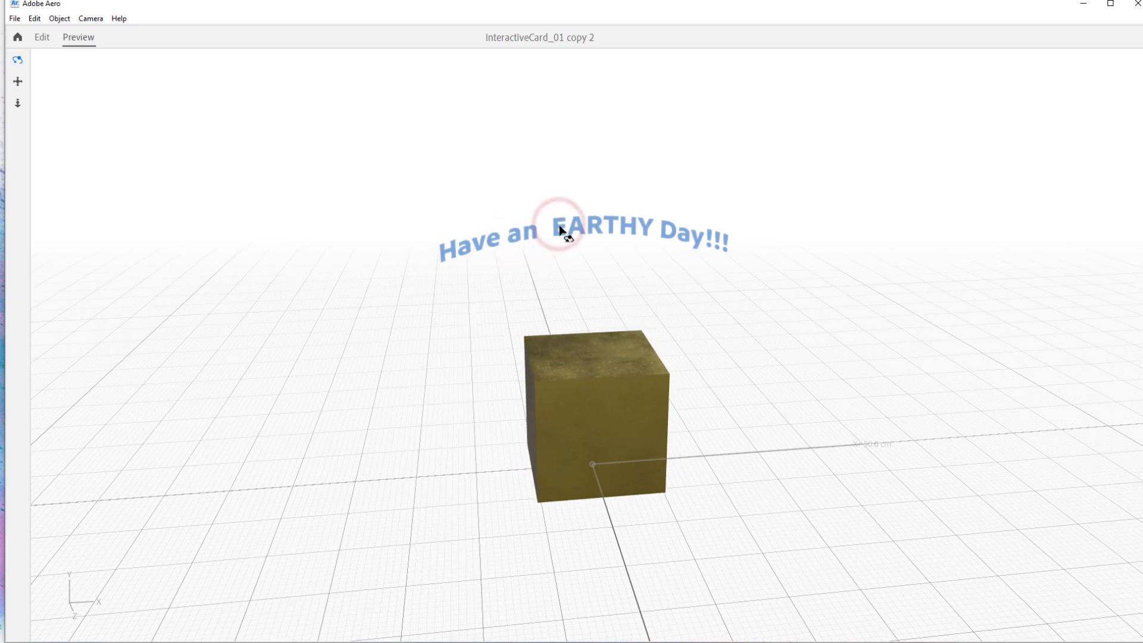
left_click(40, 38)
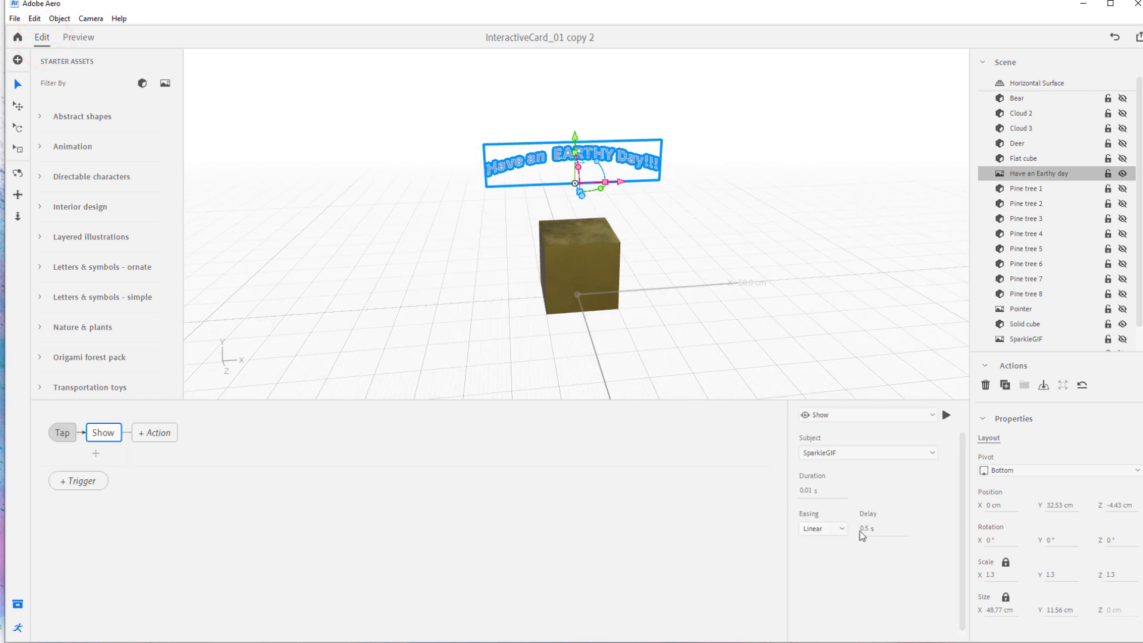
Add a second Show action under the greeting's Tap trigger with SparkleGIF 1 as its subject.
left_click(96, 453)
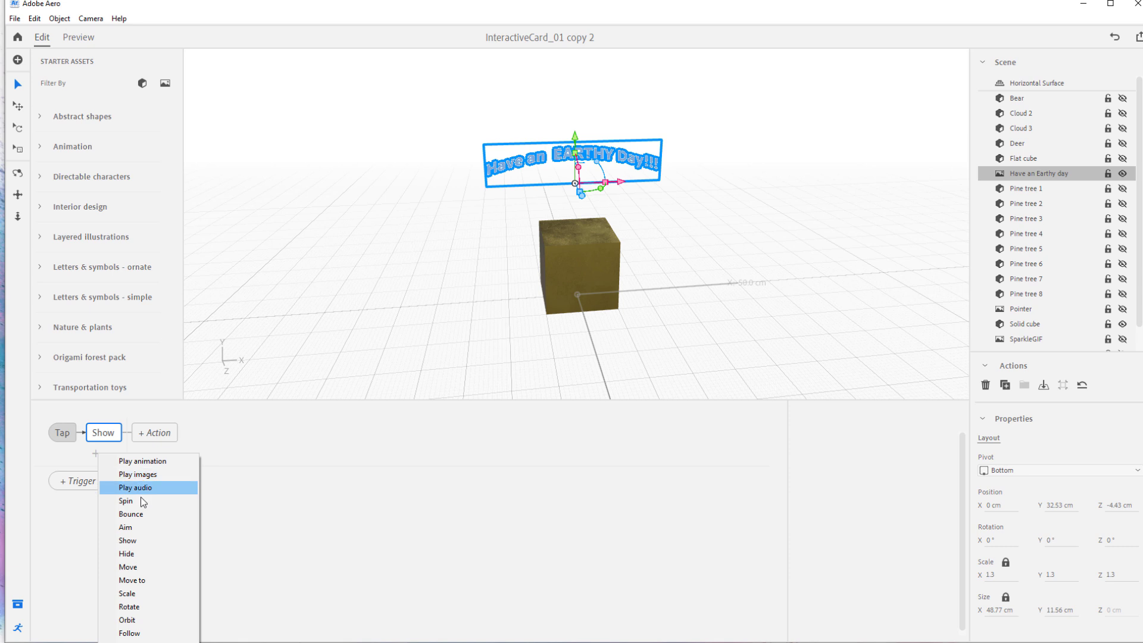
left_click(142, 539)
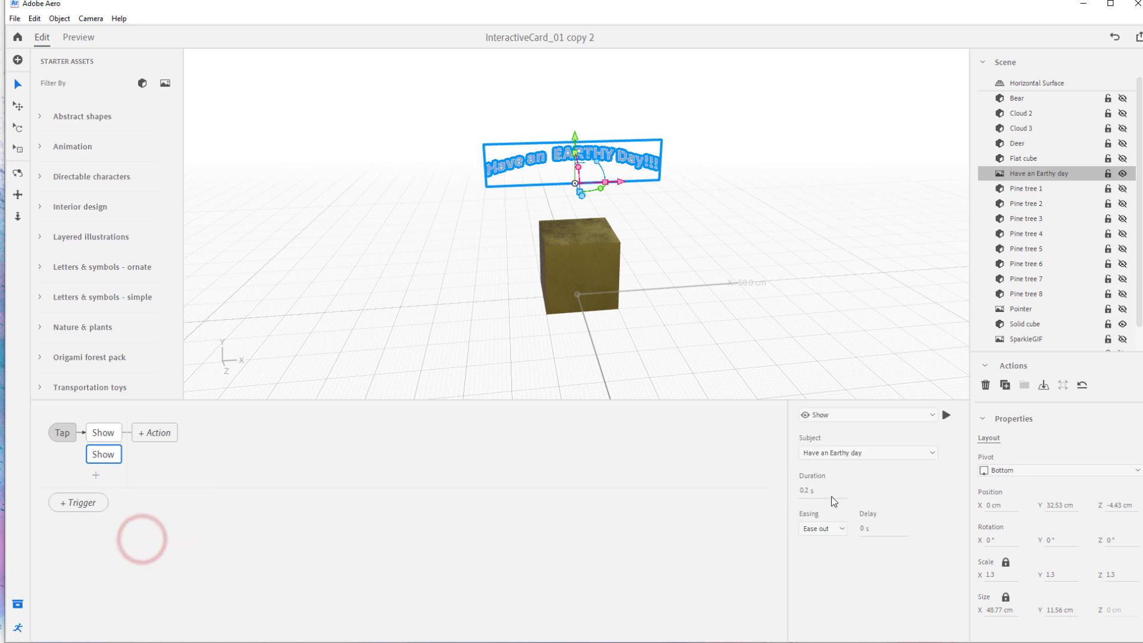
left_click(850, 453)
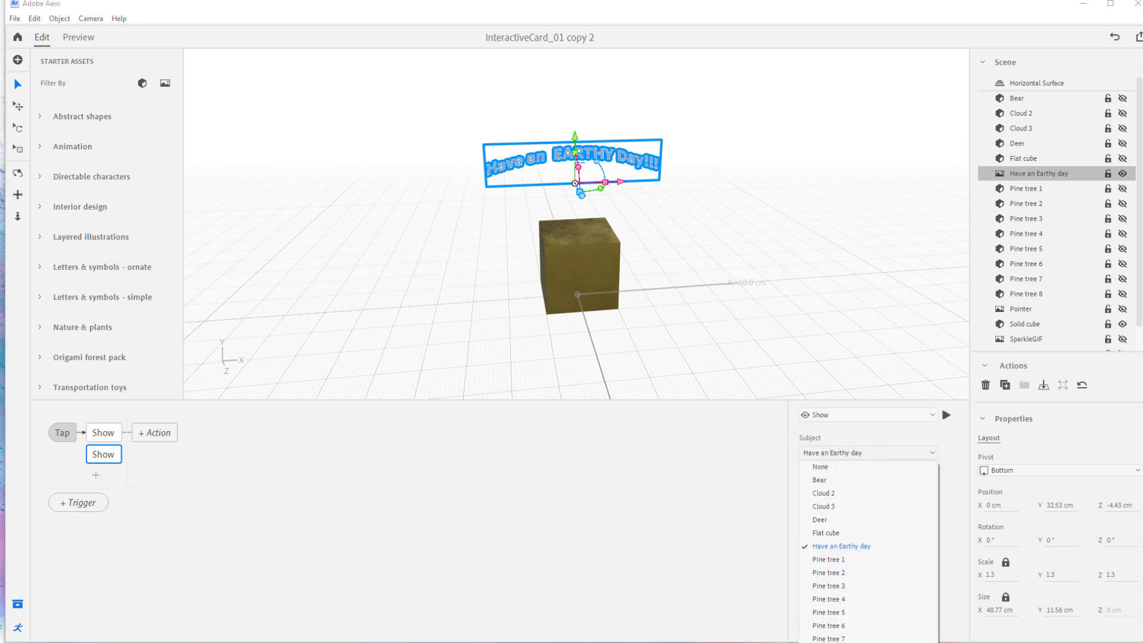
key("Escape")
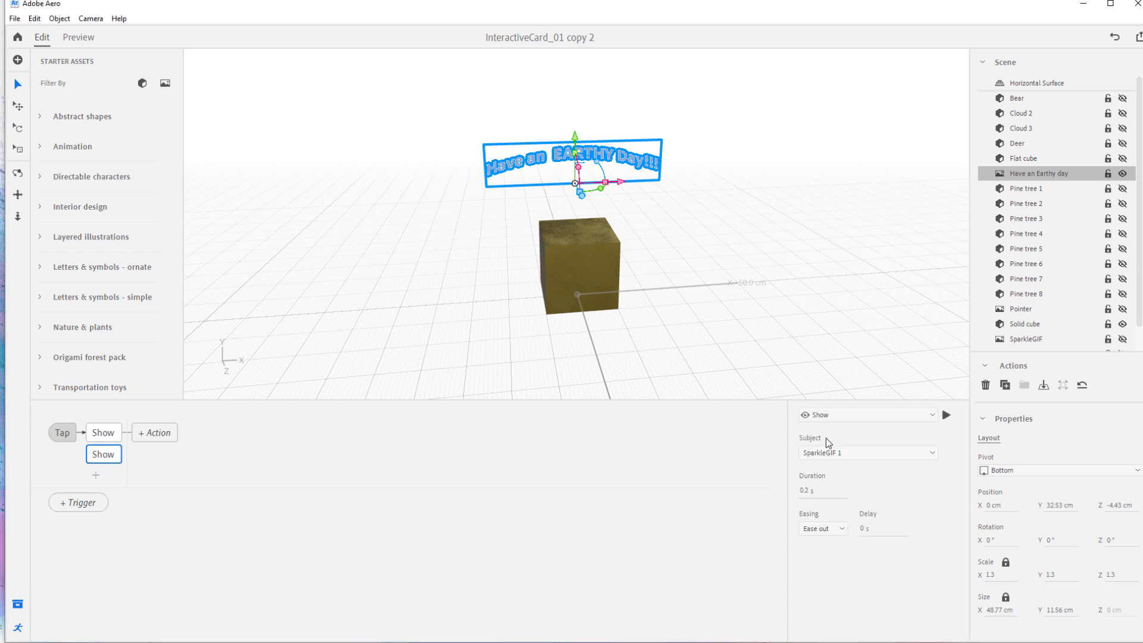
Set the duration of the SparkleGIF and SparkleGIF 1 Show actions to 0 s.
left_click(98, 434)
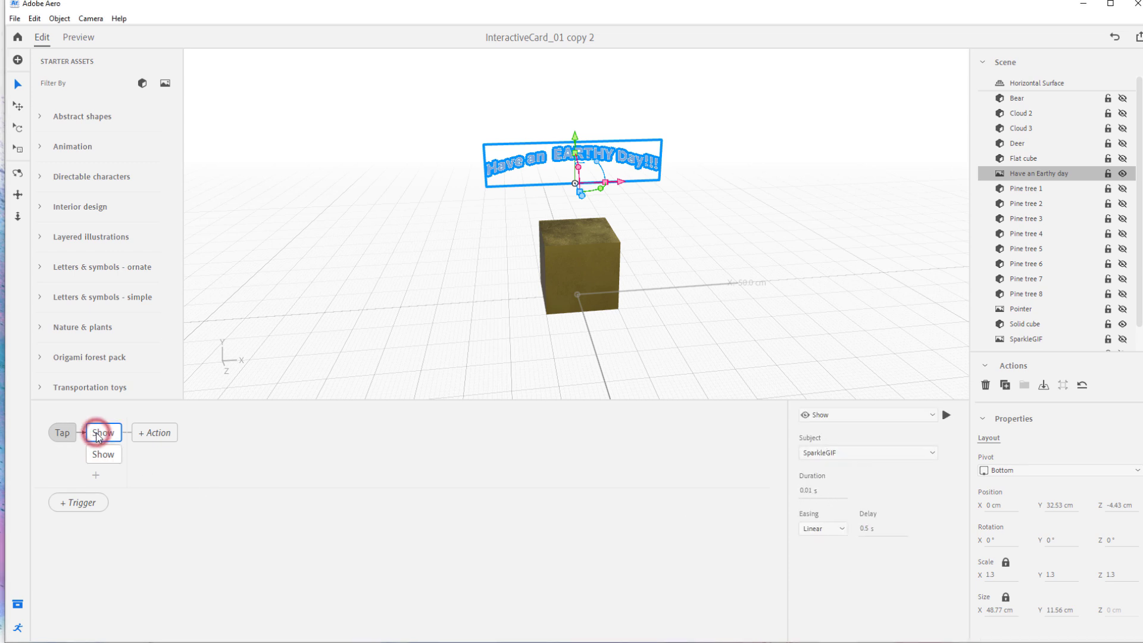
left_click(807, 492)
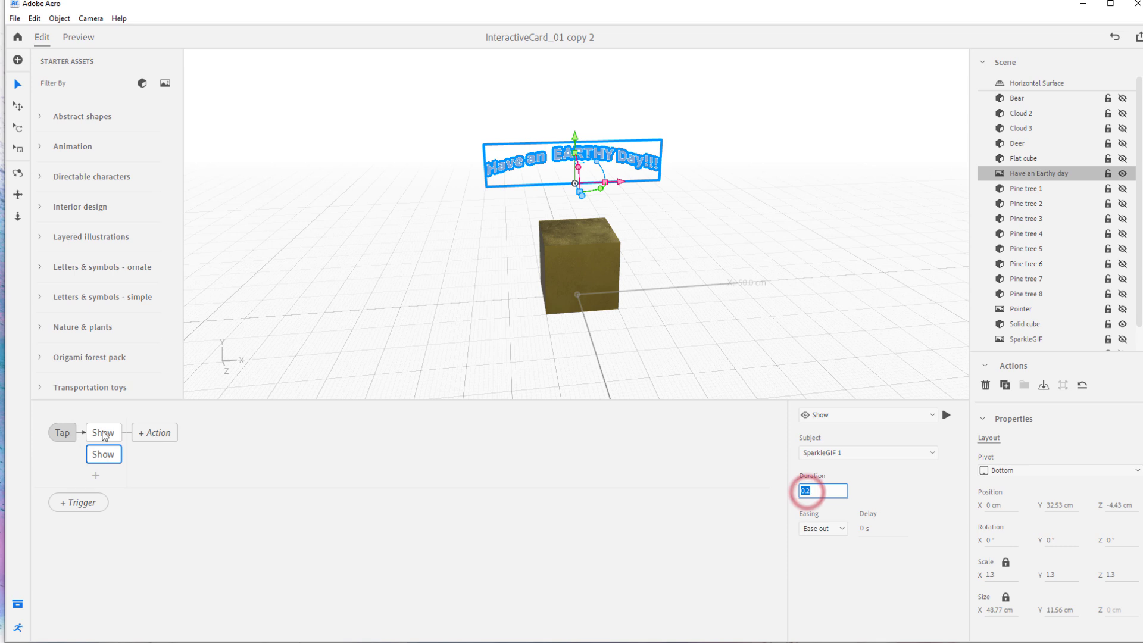
left_click(816, 490)
type("0 s")
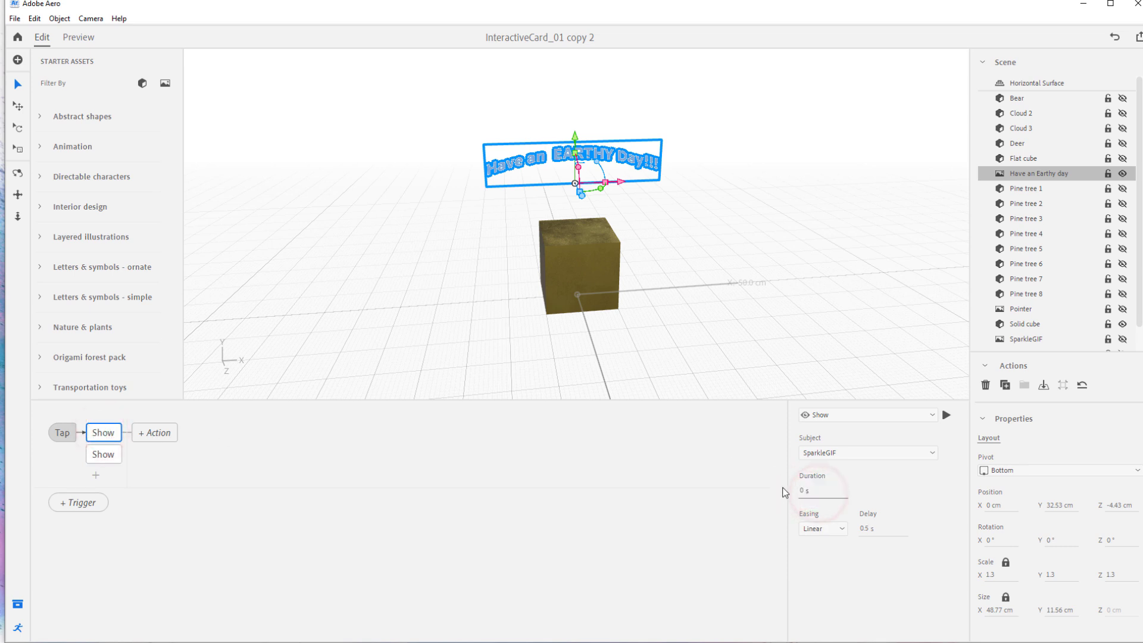
left_click(100, 456)
left_click(806, 491)
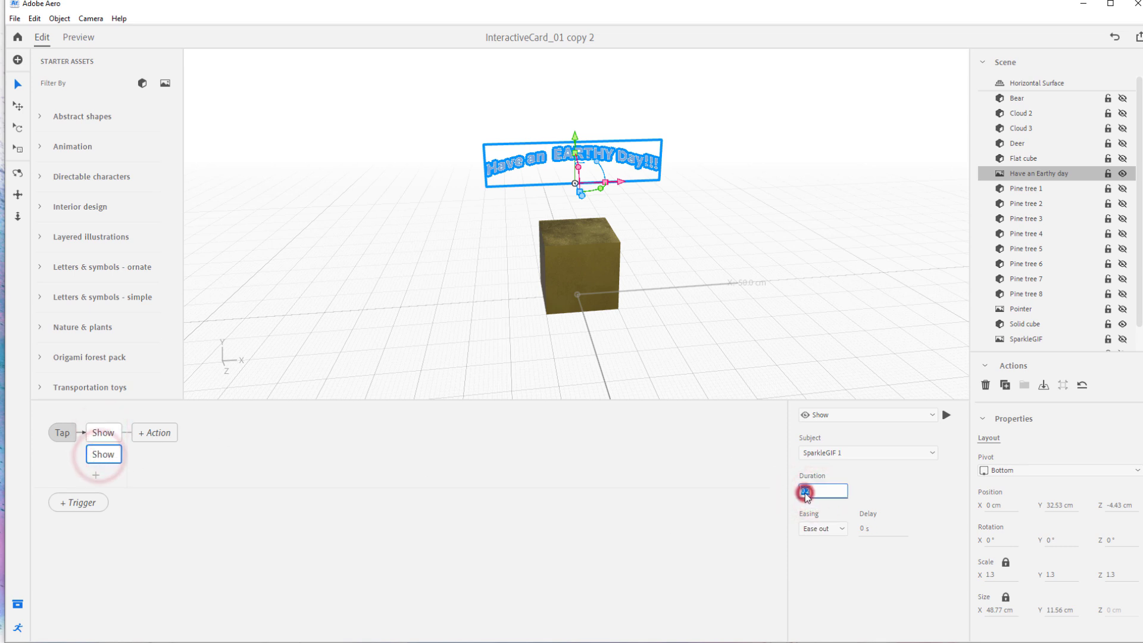
Set the duration of both sparkle Show actions to 0.2 s.
left_click(106, 433)
left_click(803, 491)
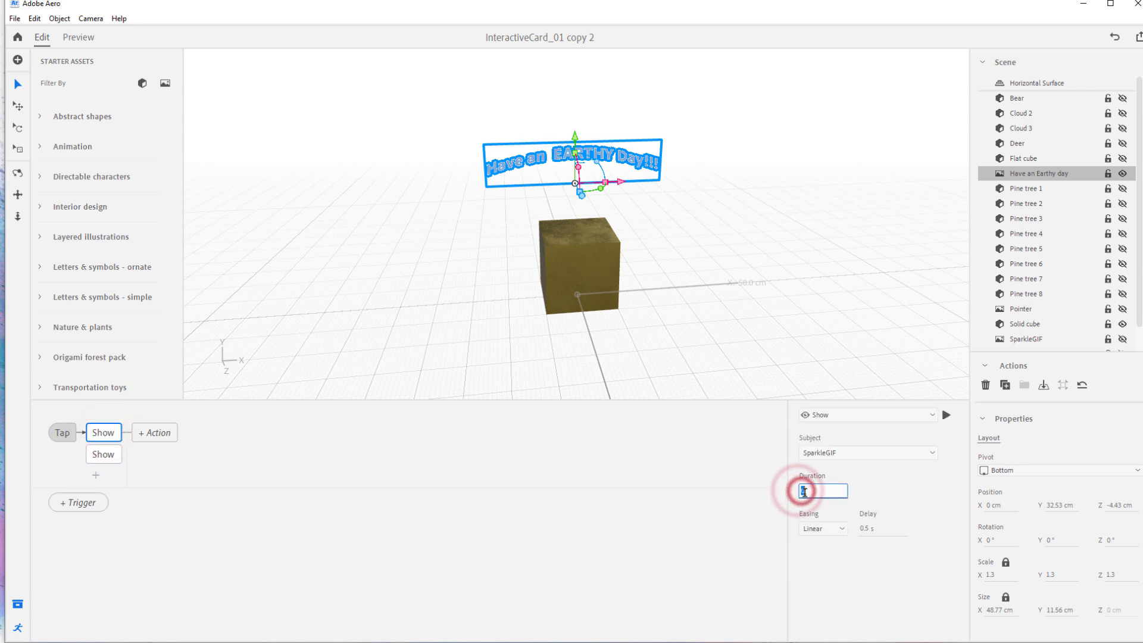
key("BackSpace")
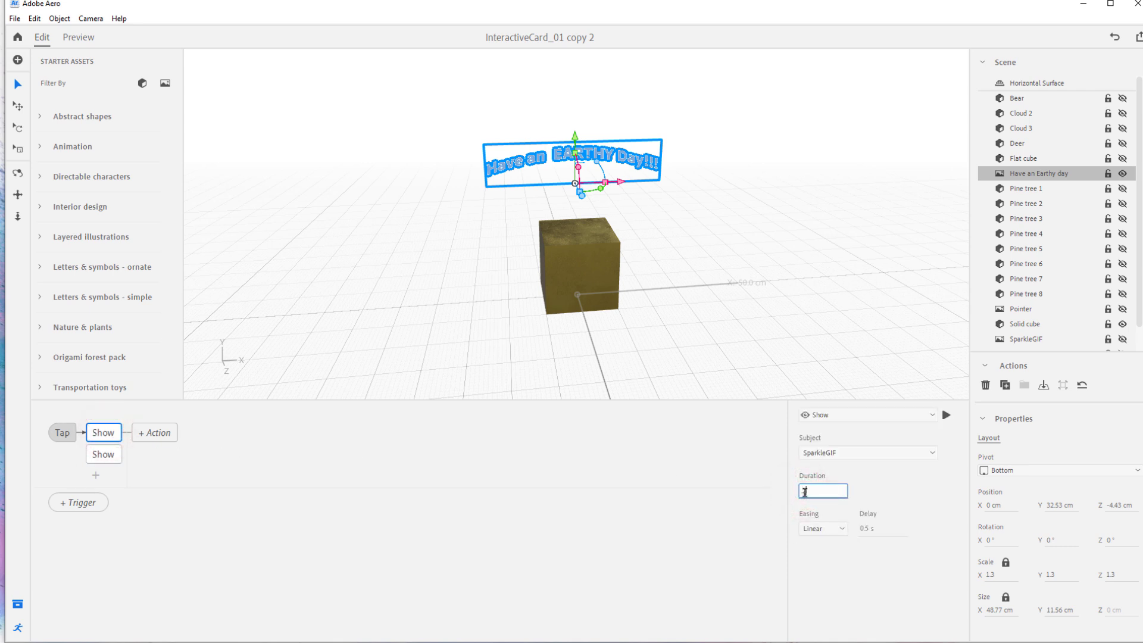
left_click(97, 470)
left_click(98, 457)
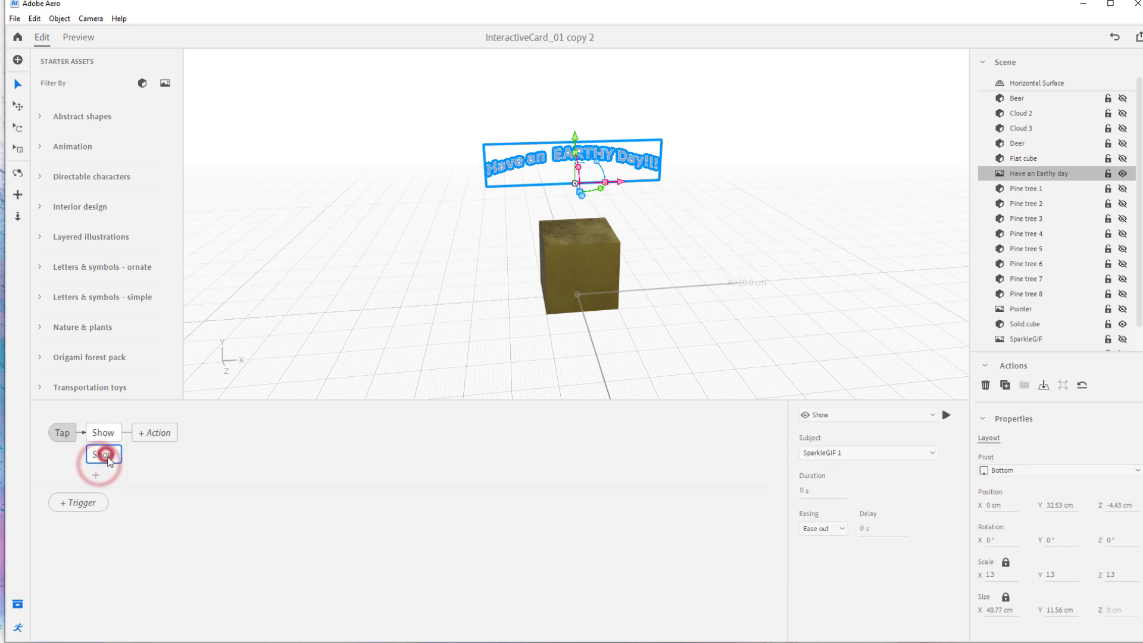
left_click(799, 493)
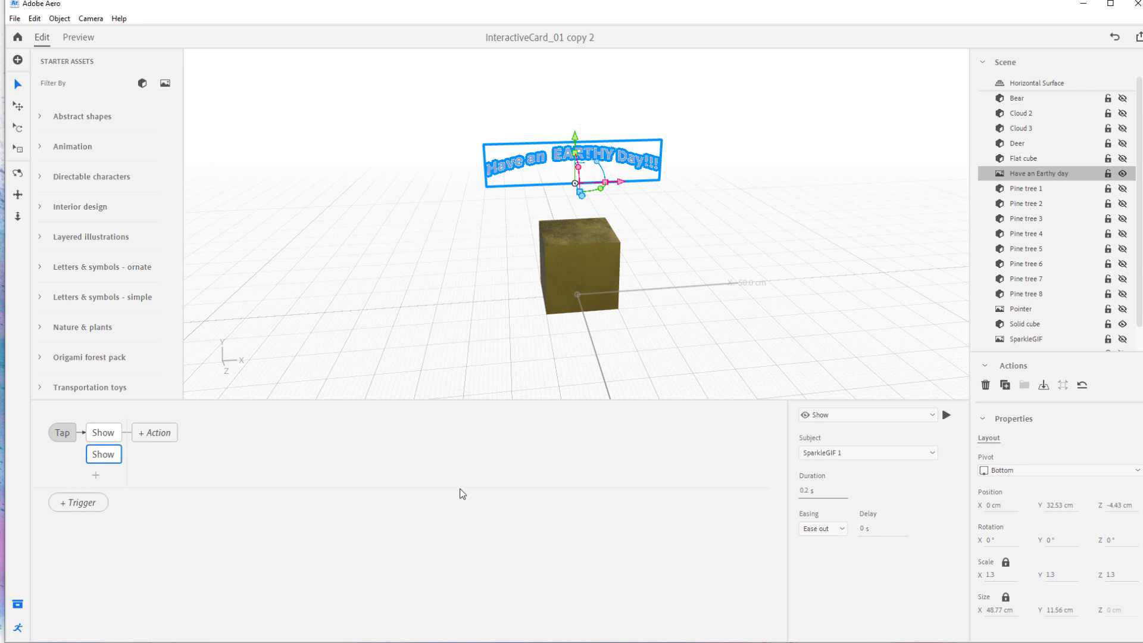
Match the delay and easing settings of the SparkleGIF and SparkleGIF 1 Show actions.
left_click(99, 431)
left_click(868, 527)
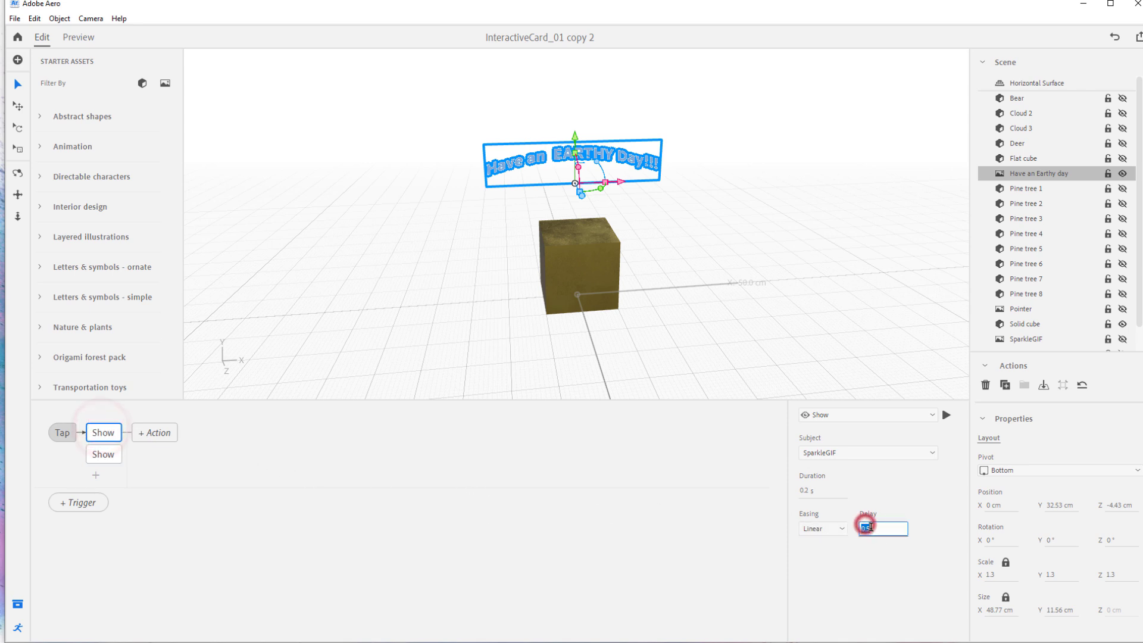
left_click(103, 455)
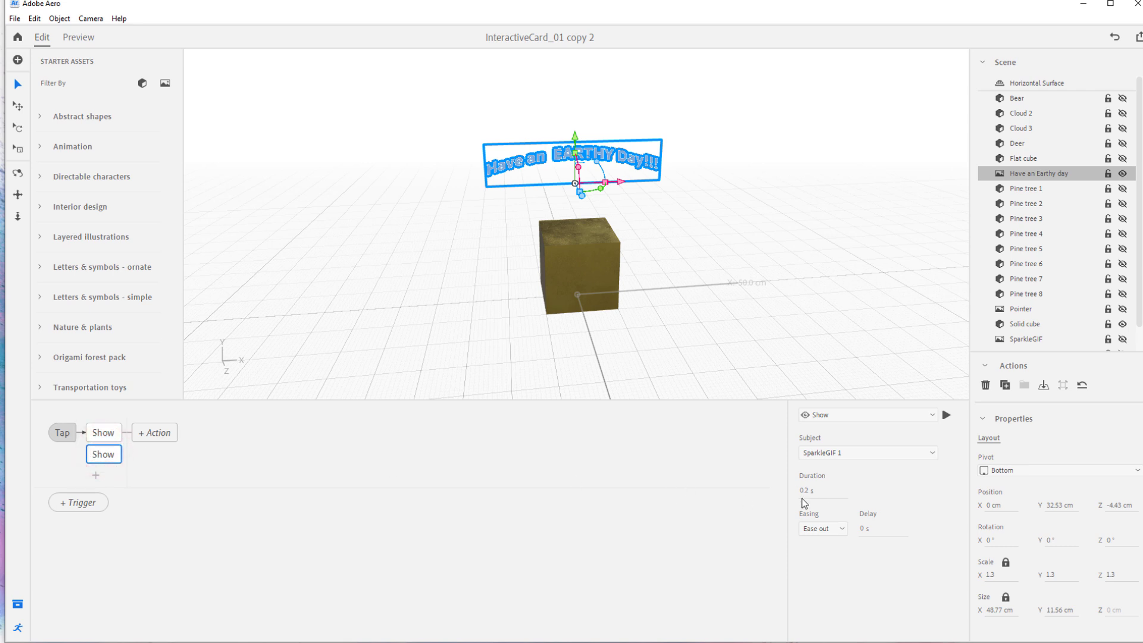
left_click(840, 529)
left_click(830, 542)
left_click(103, 432)
left_click(819, 529)
Add a Hide action after the two Show actions and configure its delay and subject.
left_click(148, 430)
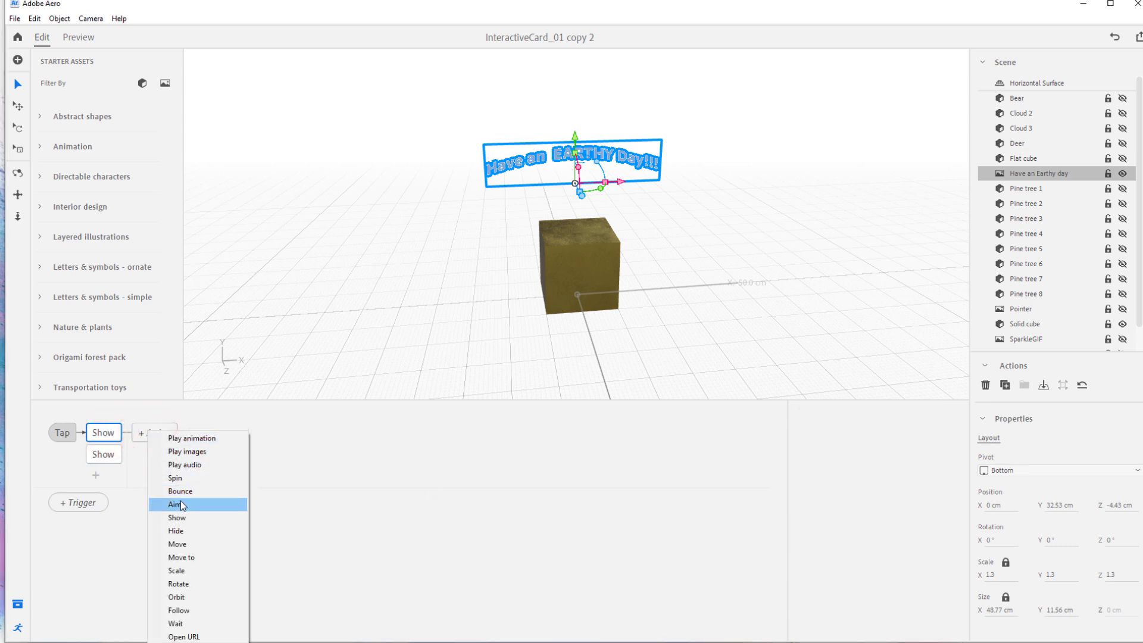
left_click(180, 528)
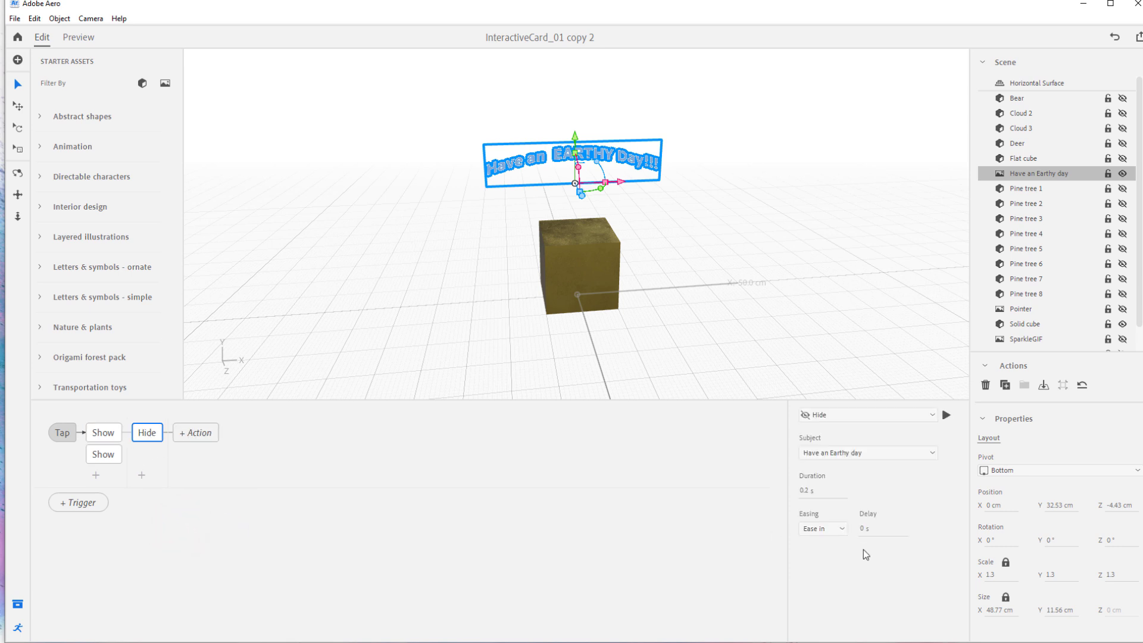
left_click(871, 529)
left_click(862, 452)
Add a second Hide action alongside the first one and set its delay to 1 s.
left_click(141, 473)
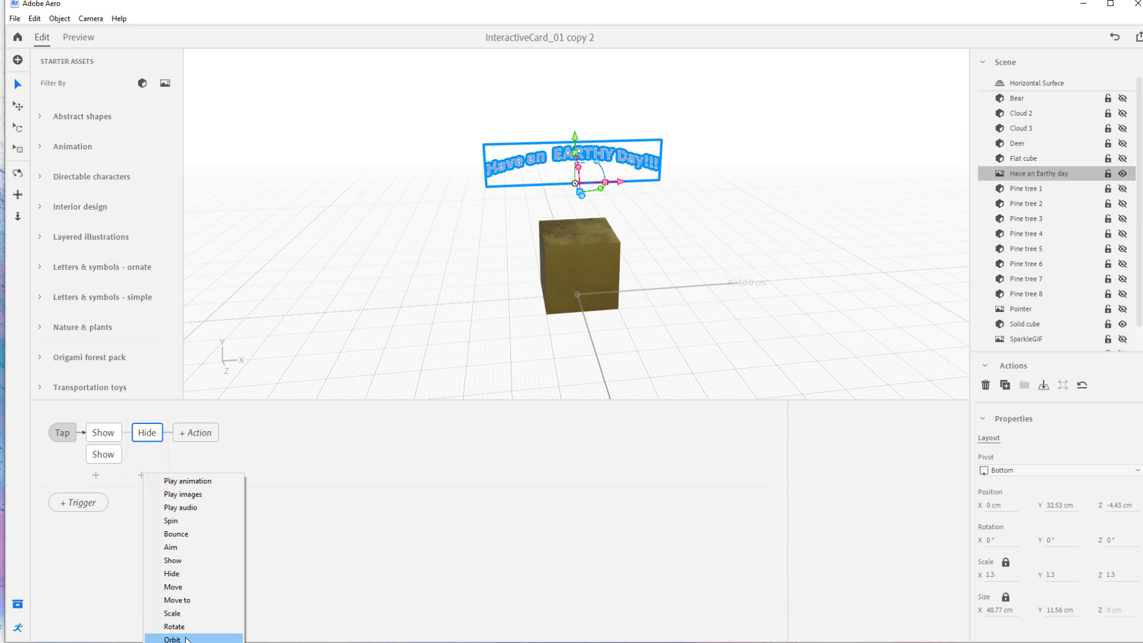
left_click(179, 573)
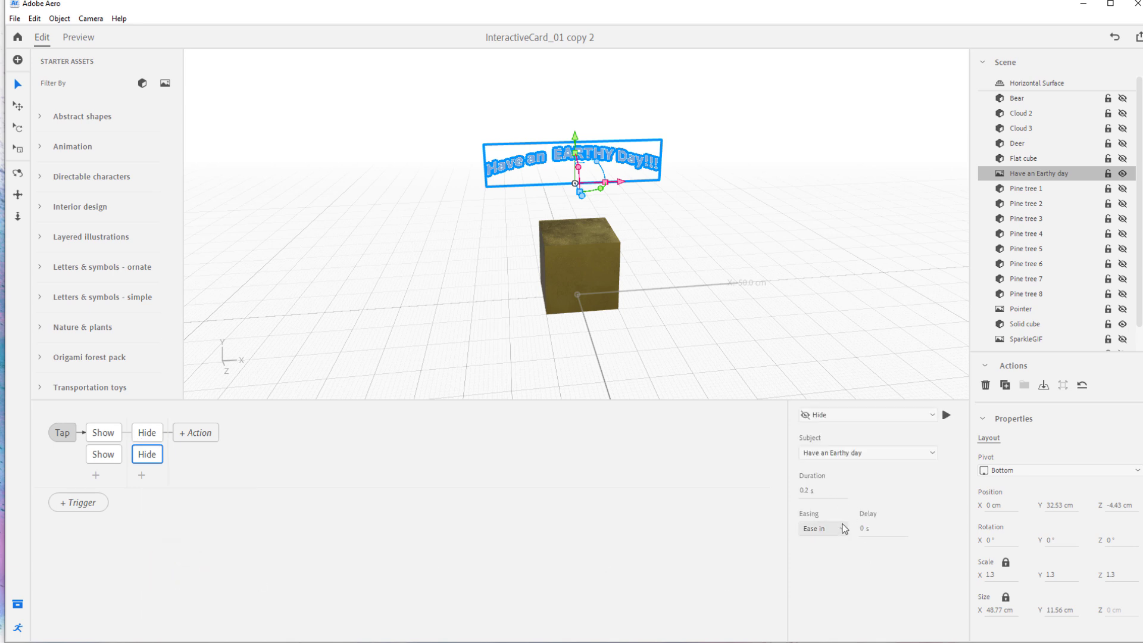
type("1")
key("Return")
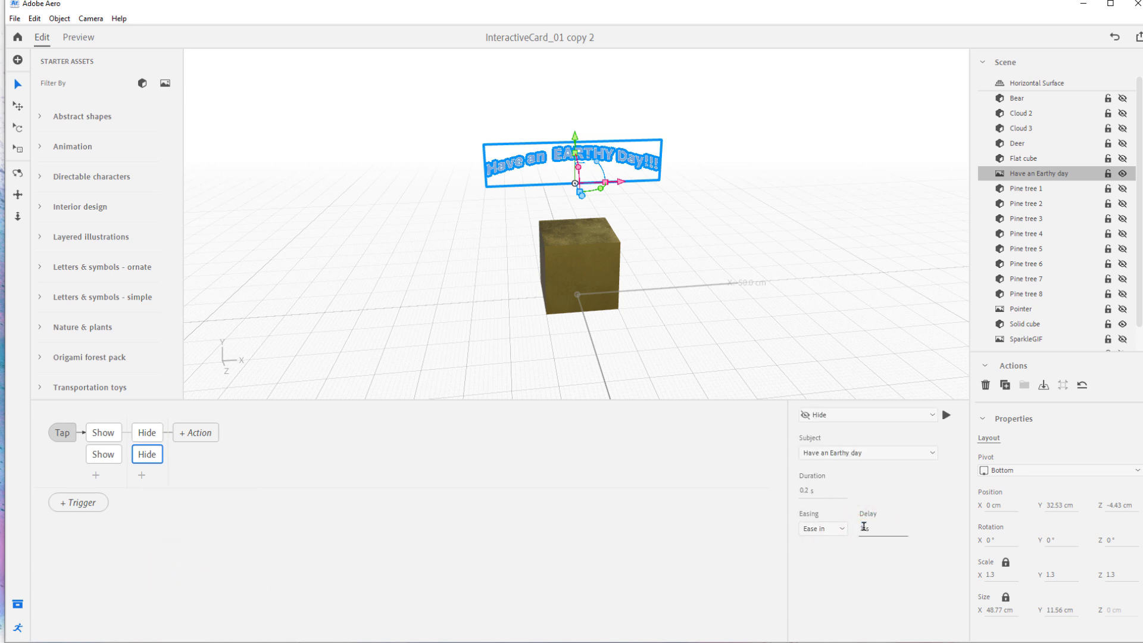
Set the second Hide action's subject to the other sparkle GIF and deselect the greeting.
left_click(866, 455)
left_click(869, 505)
left_click(794, 355)
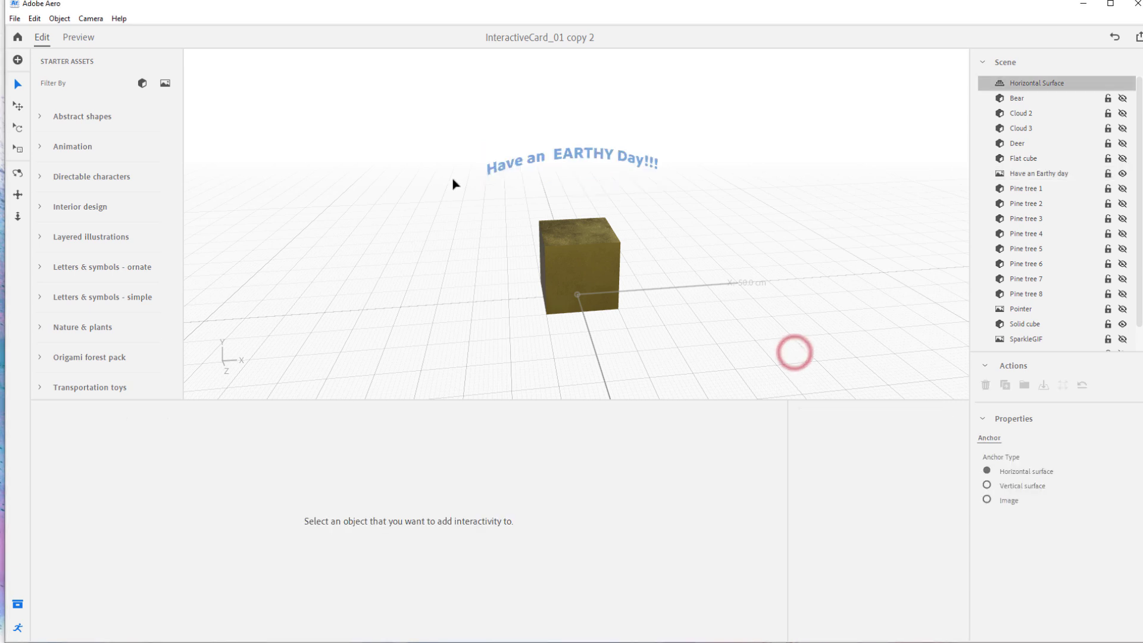
Preview the scene, tap the greeting to test the sparkles showing and hiding, and return to editing.
left_click(74, 37)
left_click(601, 231)
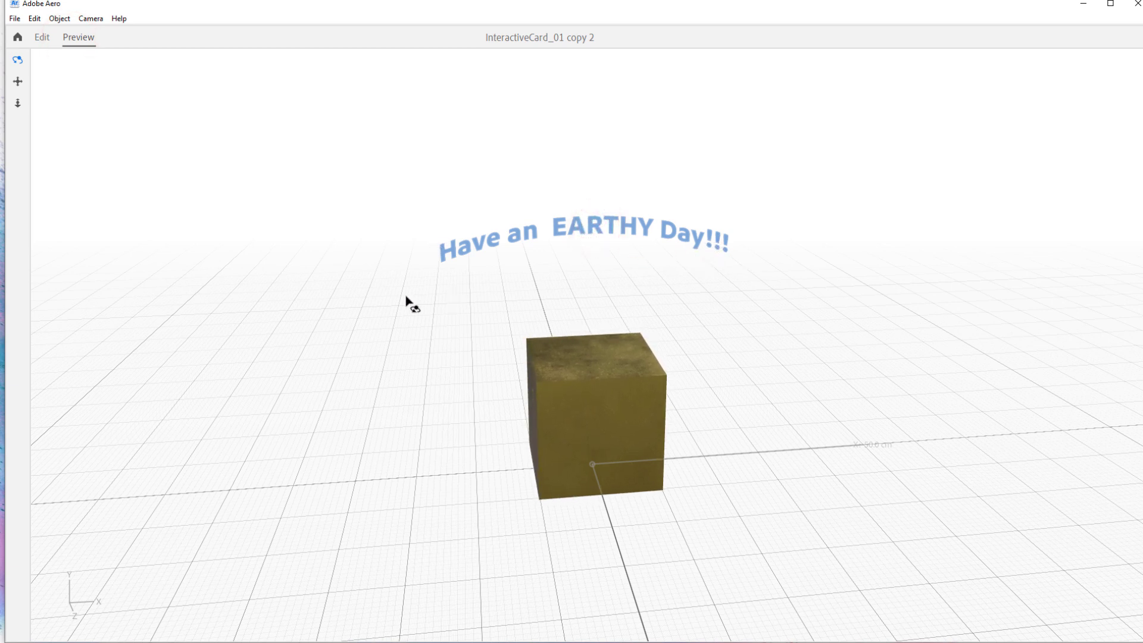
left_click(562, 228)
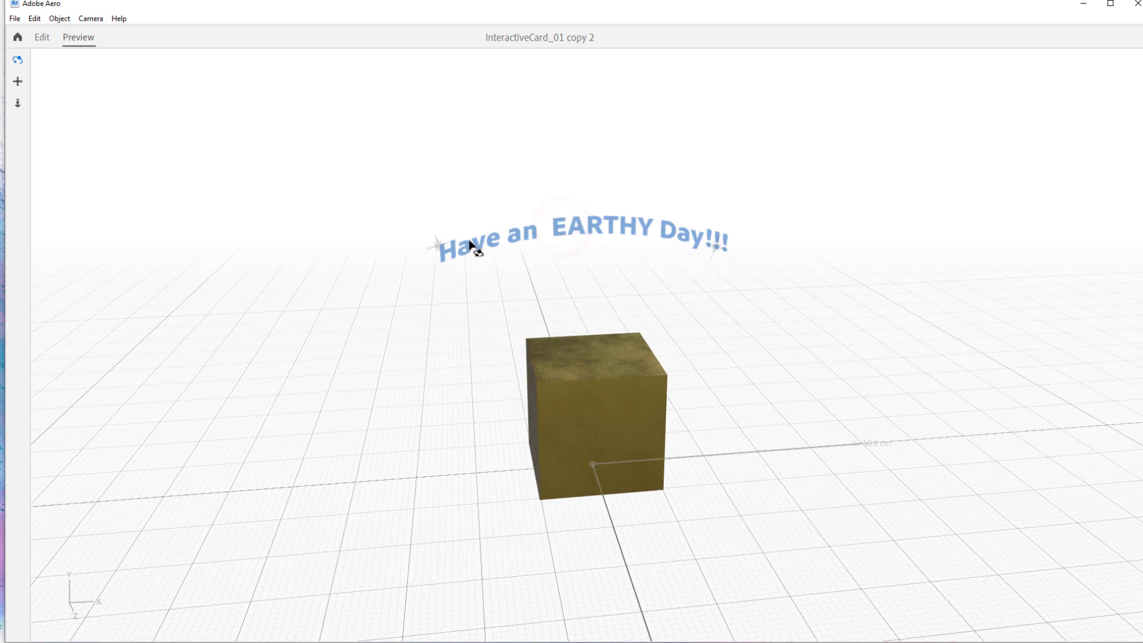
left_click(42, 37)
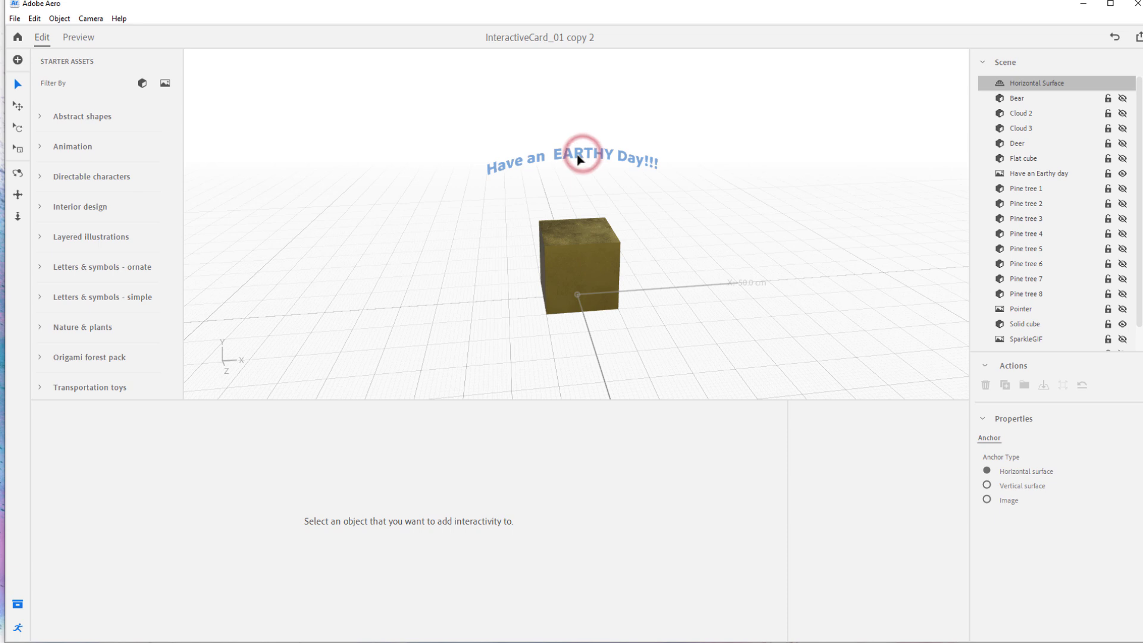
Add a Scale action alongside the greeting's two Show actions, set its scale multiplier to 1.05, and play it.
left_click(579, 158)
left_click(95, 476)
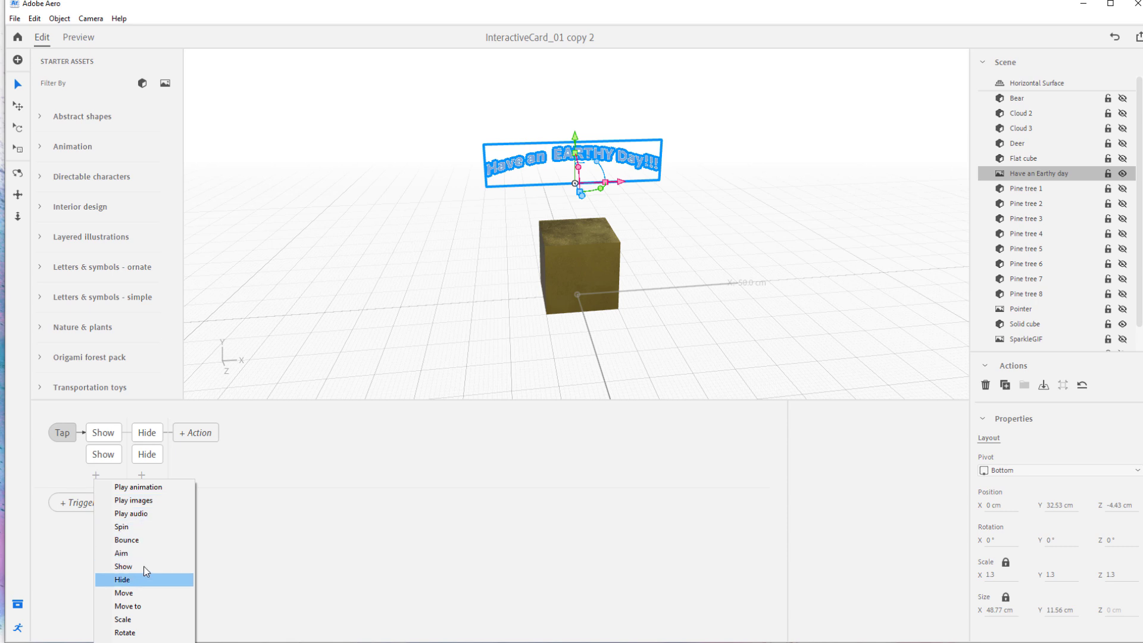
left_click(123, 619)
mouse_move(959, 511)
left_mouse_down()
mouse_move(961, 534)
mouse_move(960, 517)
left_mouse_up()
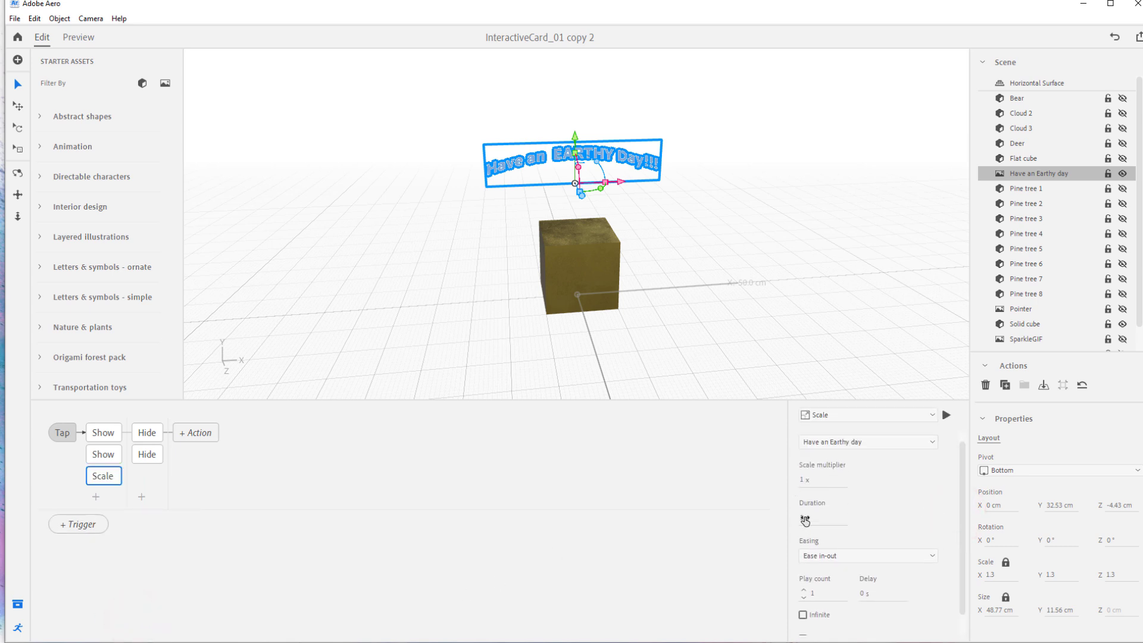
type("1.5")
key("Return")
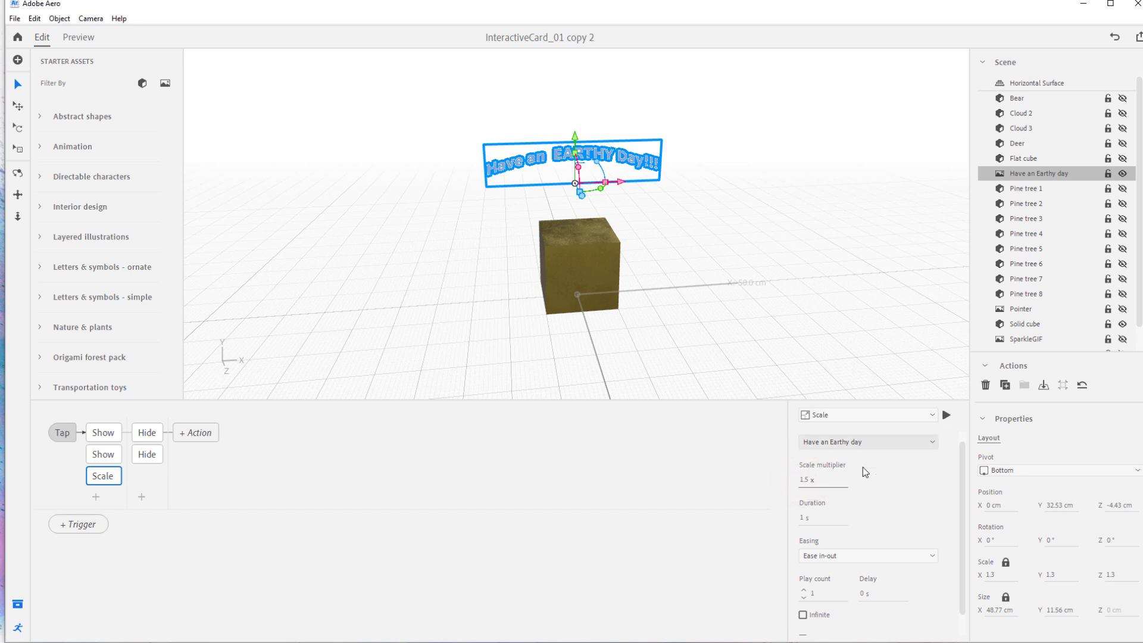
left_click(804, 480)
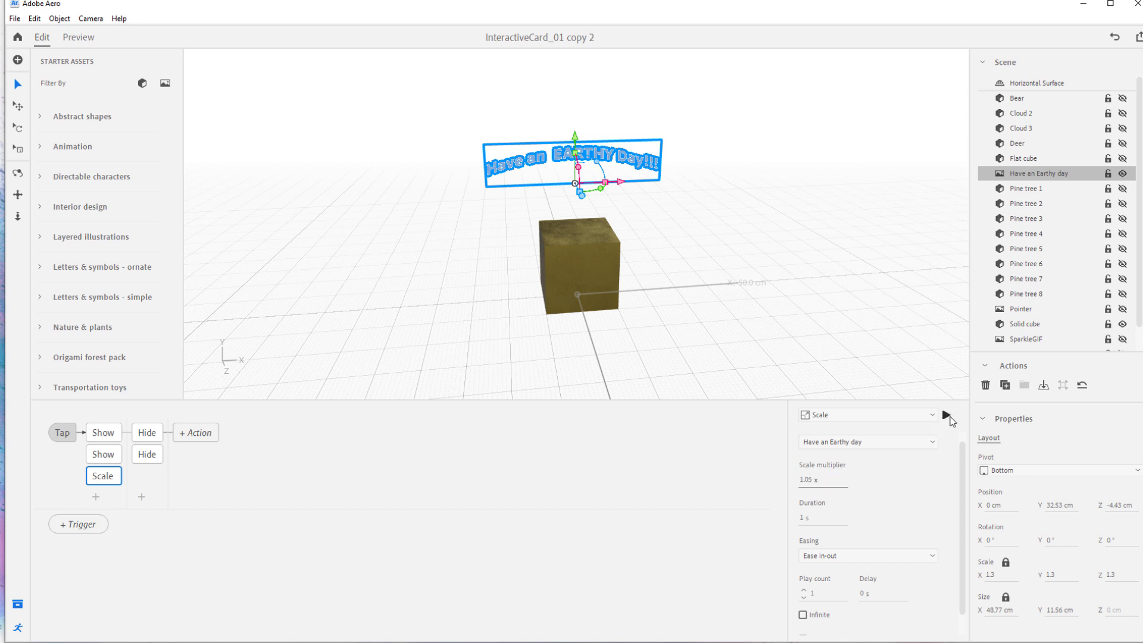
left_click(947, 415)
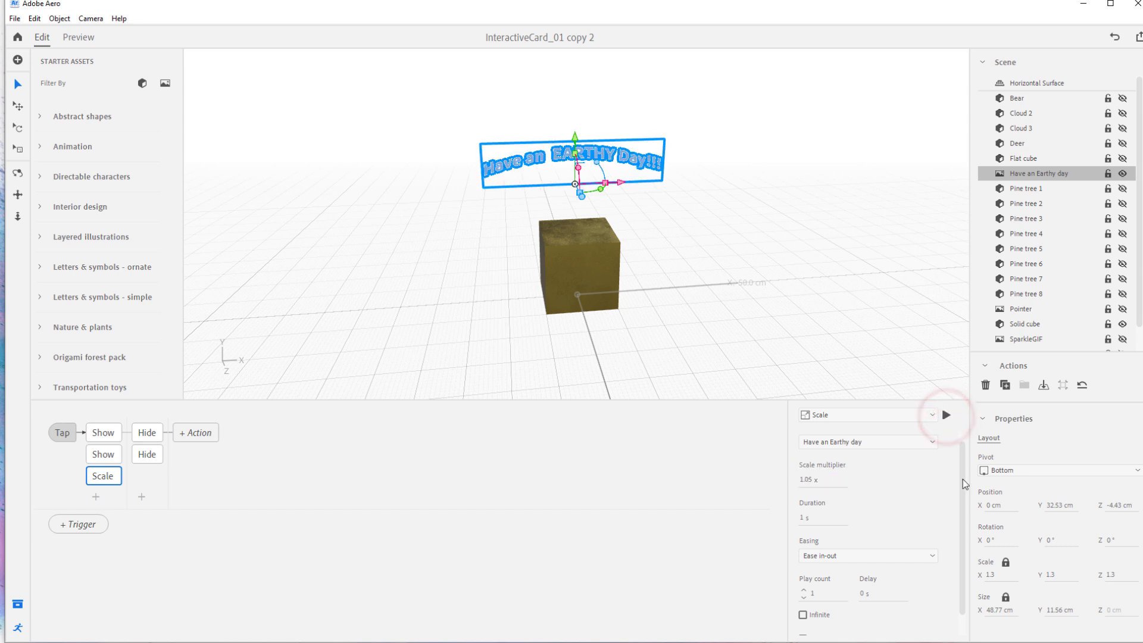
Set the Scale action's duration to 0.5 s with Back and forth enabled, and test it in the preview.
left_click_drag(963, 489, 962, 511)
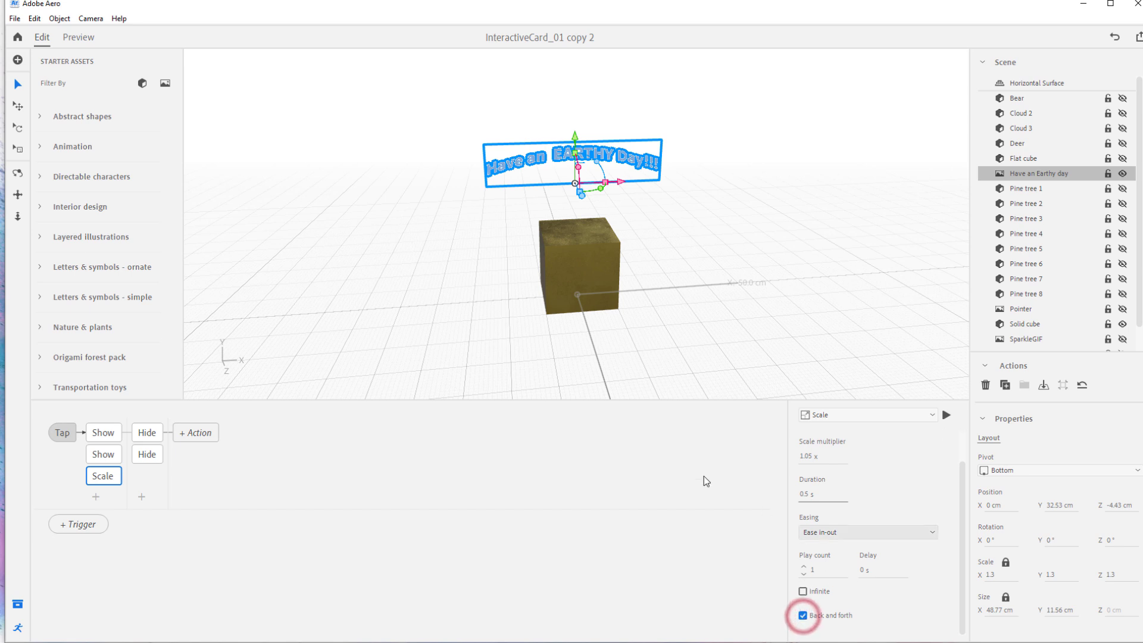
left_click(76, 37)
left_click(633, 228)
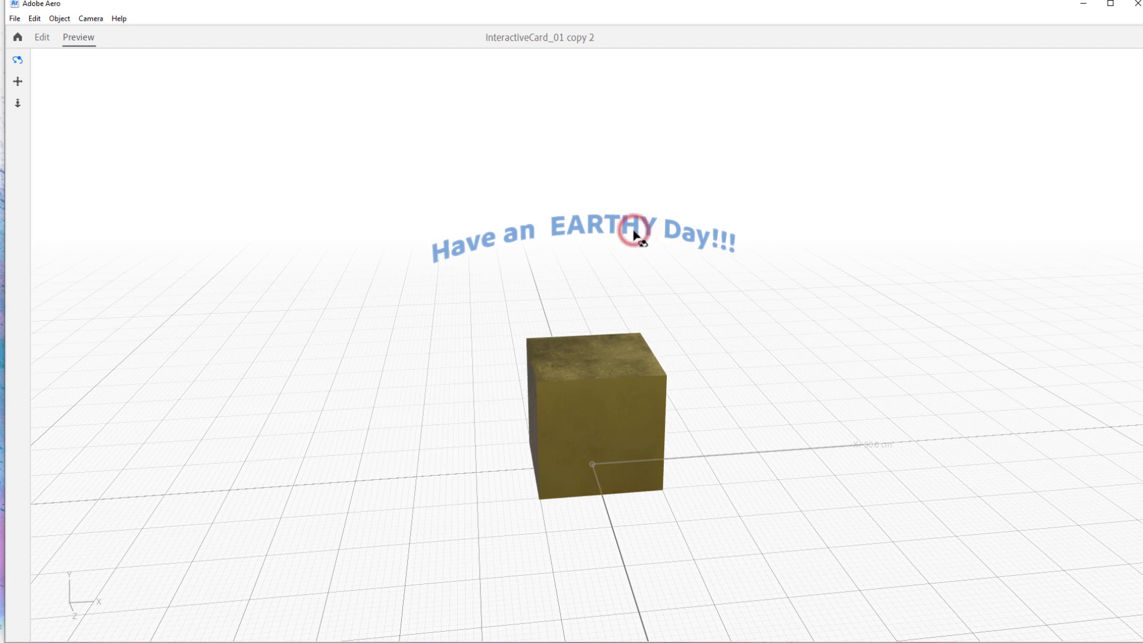
left_click(41, 37)
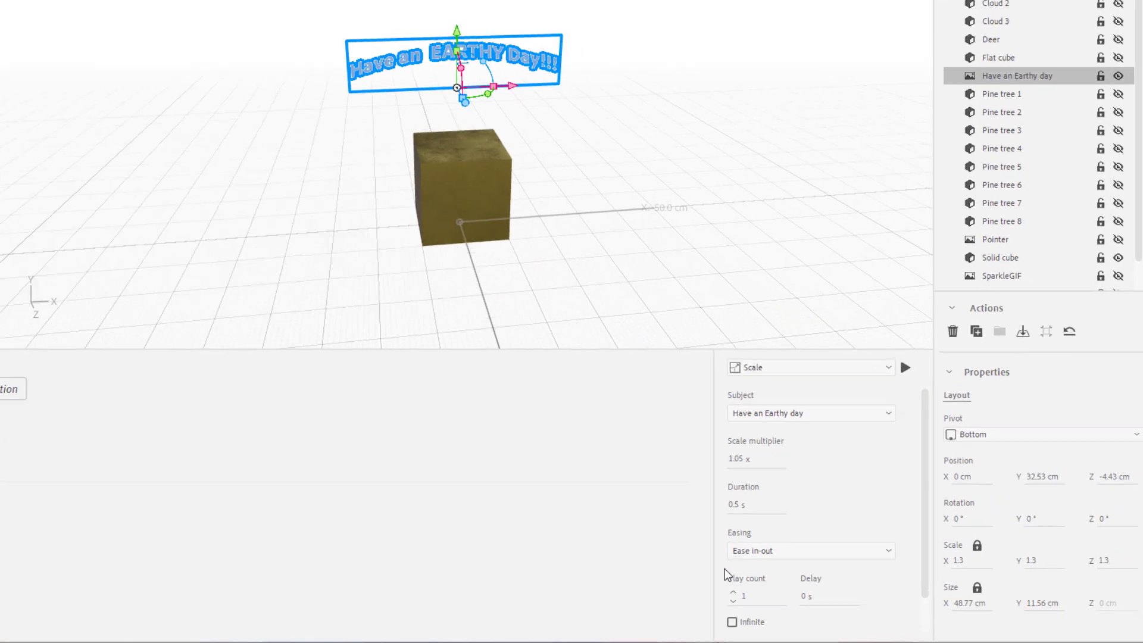
Set the Scale action's play count to 2 and test the greeting's tap response in the preview.
left_click(803, 600)
left_click_drag(860, 513, 861, 562)
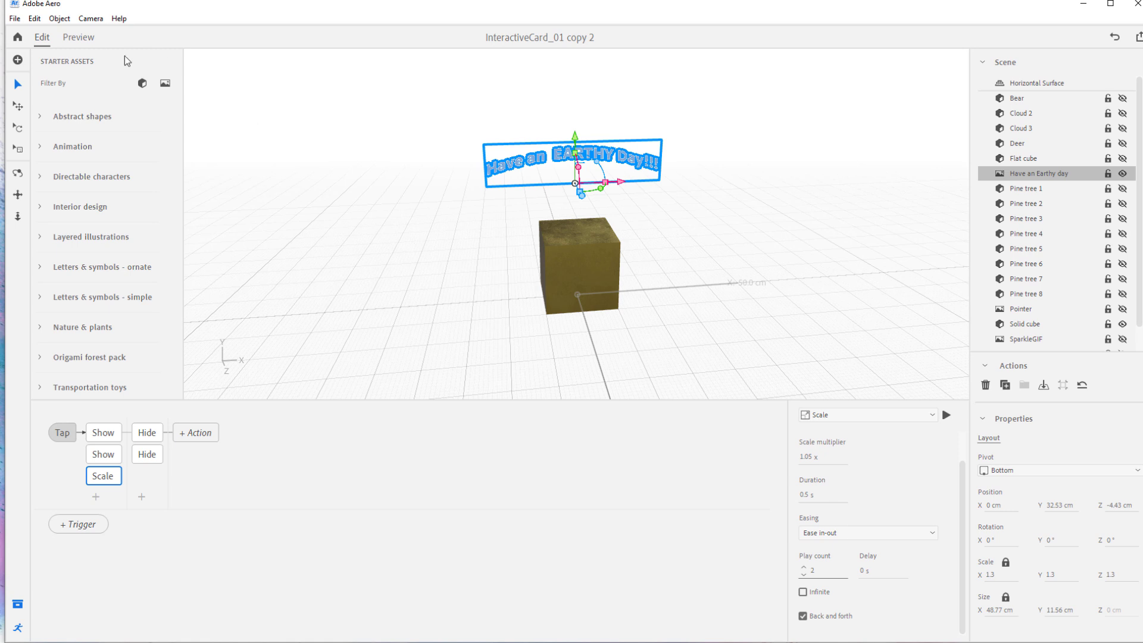
left_click(761, 211)
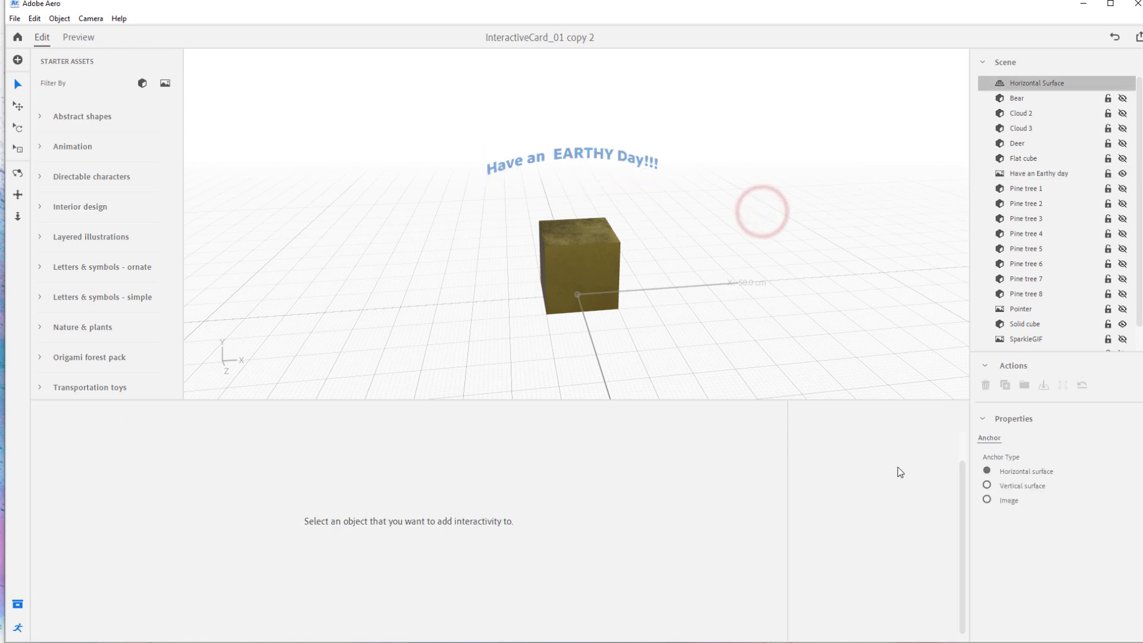
left_click(80, 38)
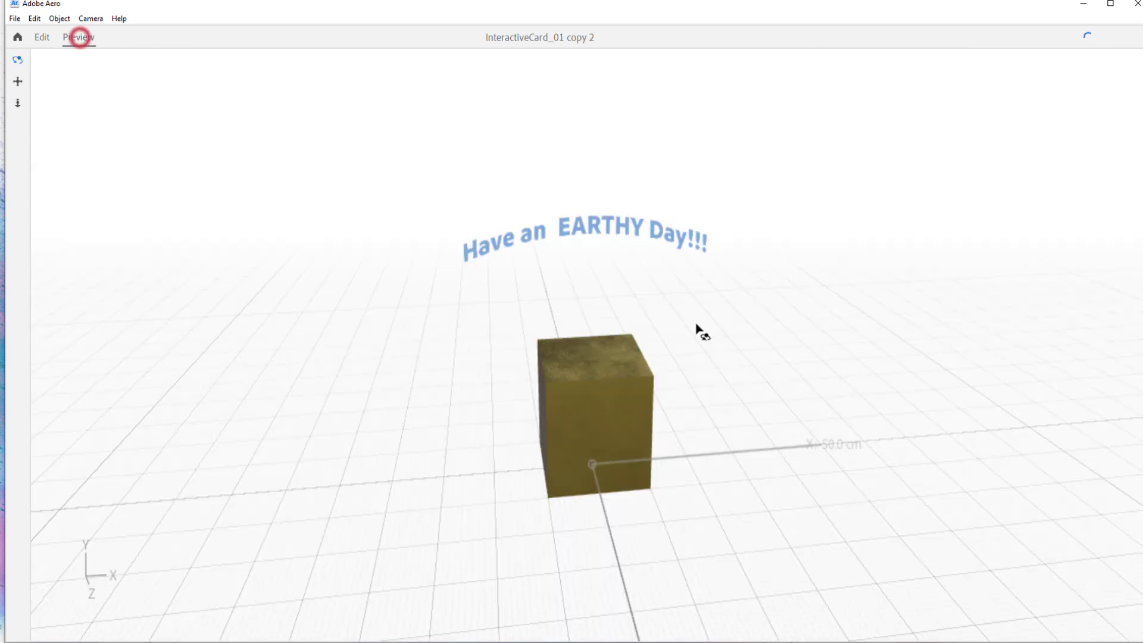
left_click(644, 227)
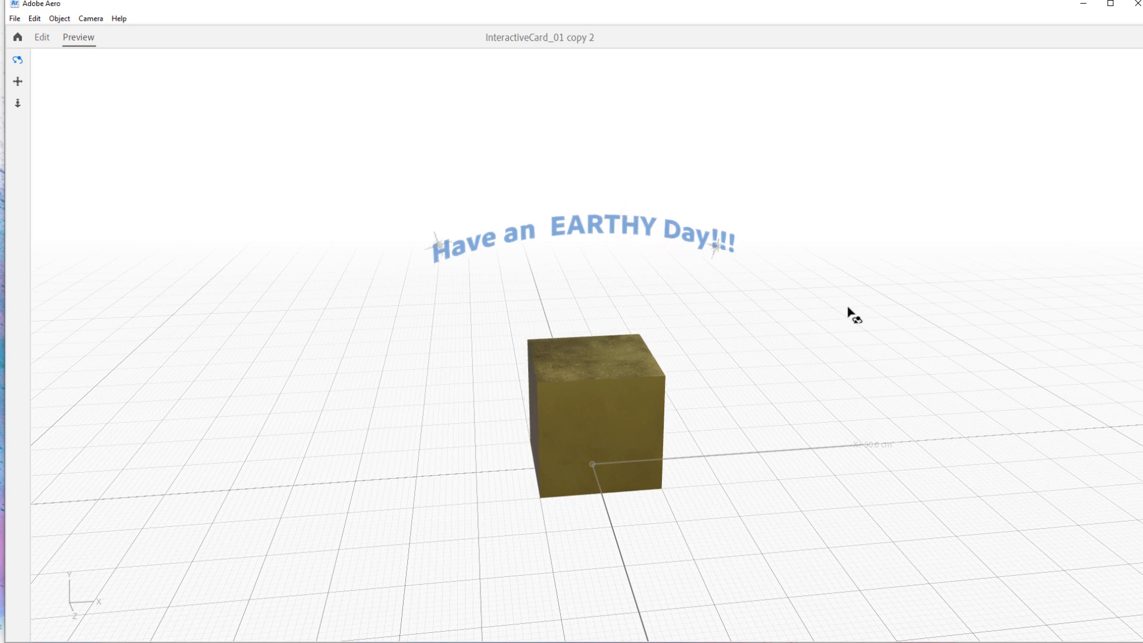
left_click(42, 37)
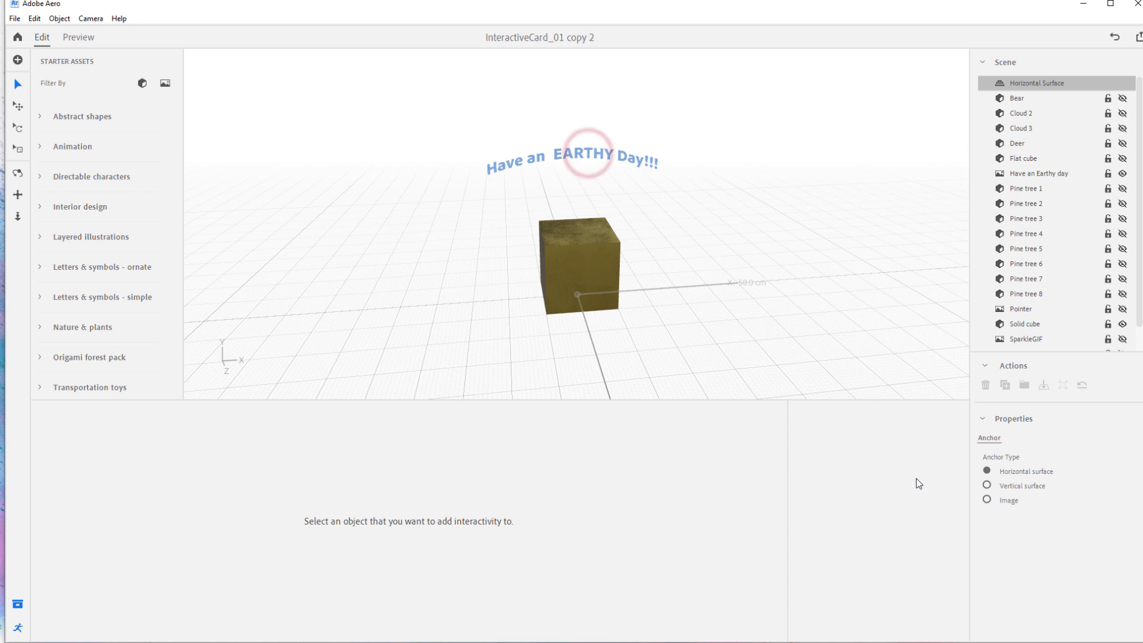
Set the duration of the greeting's Scale action to 0.25 s and deselect the greeting.
left_click(1061, 175)
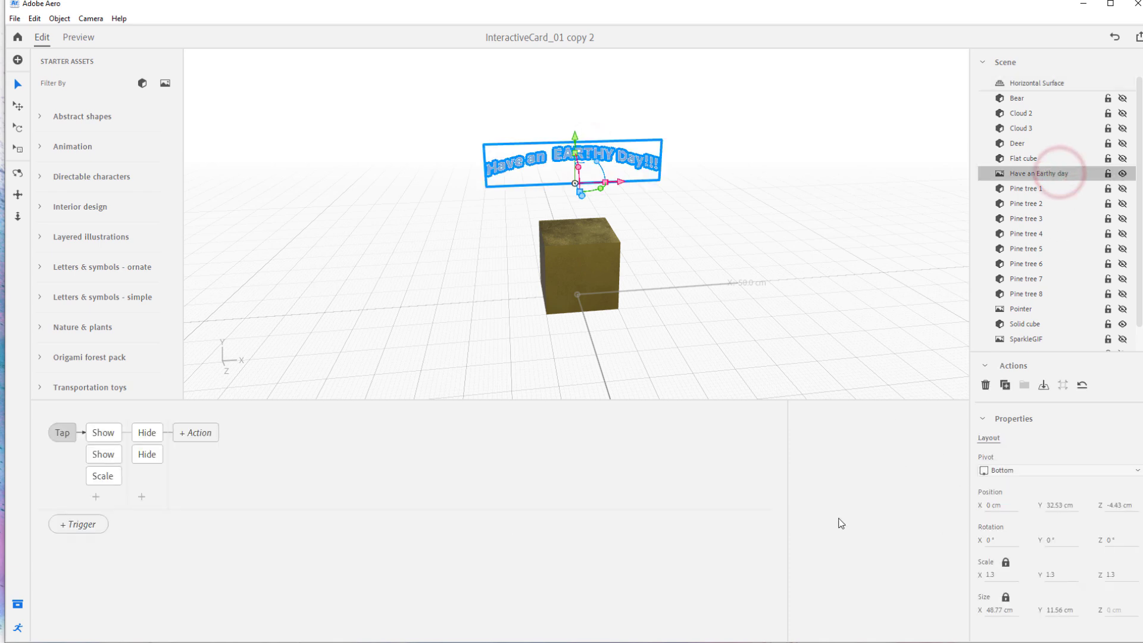
left_click(100, 478)
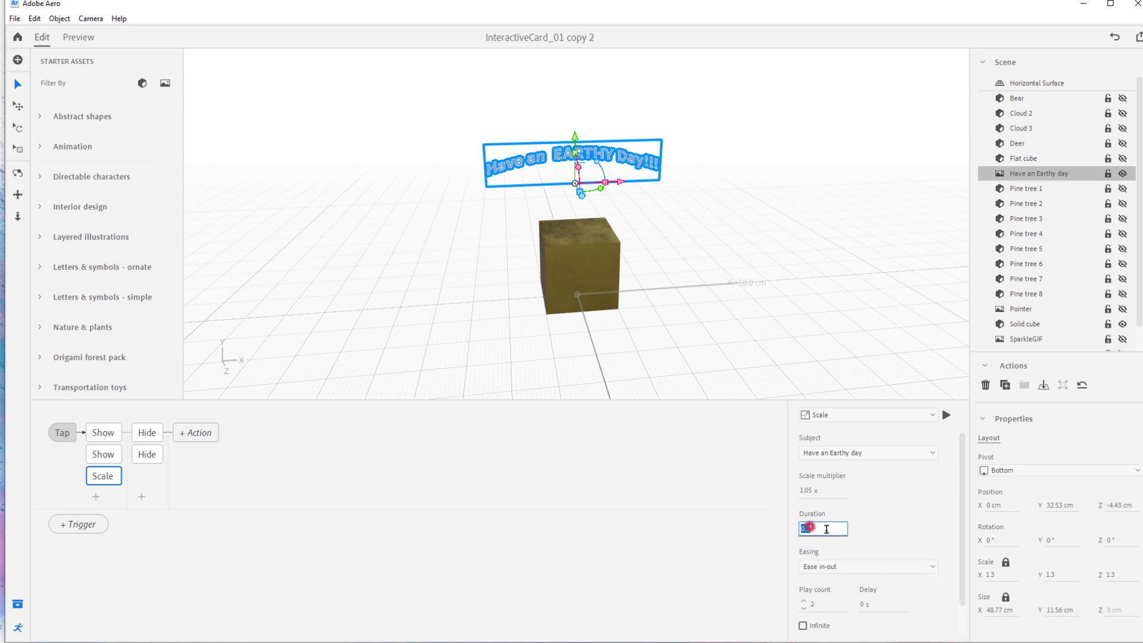
type("0.25")
key("Return")
left_click_drag(964, 541, 964, 545)
left_click(854, 298)
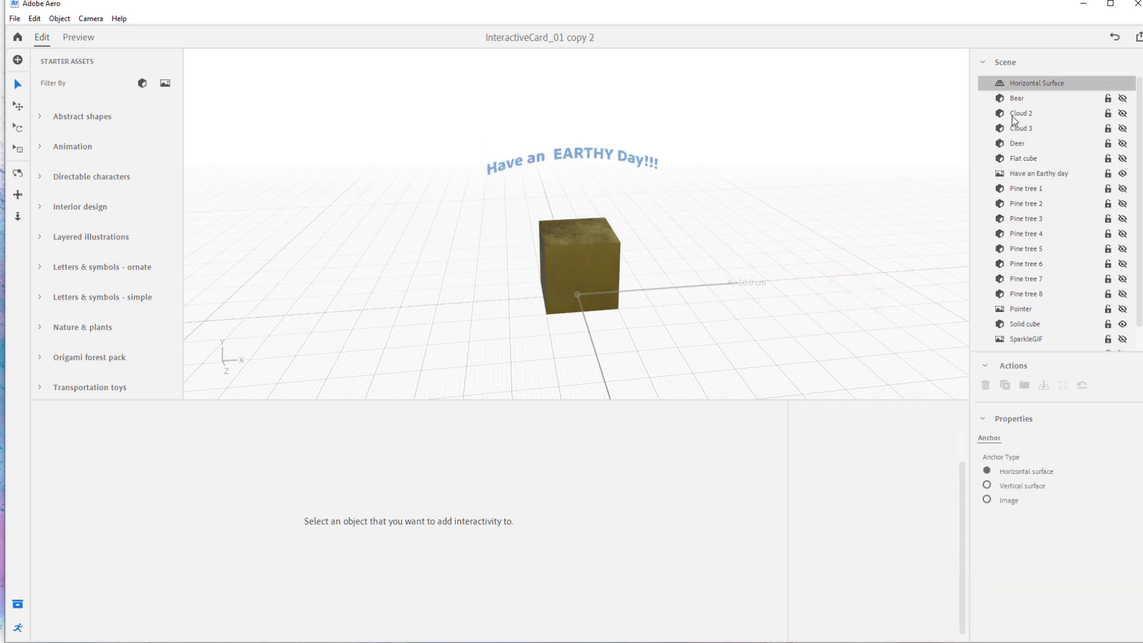
left_click(1122, 174)
left_click(759, 194)
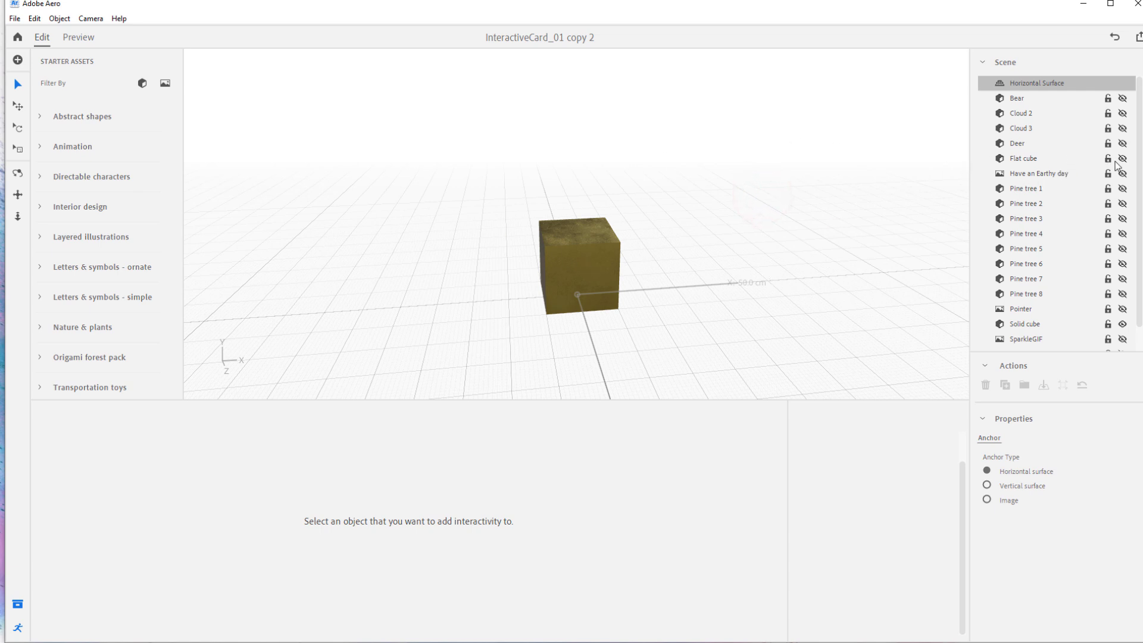
left_click(1082, 174)
left_click(1122, 173)
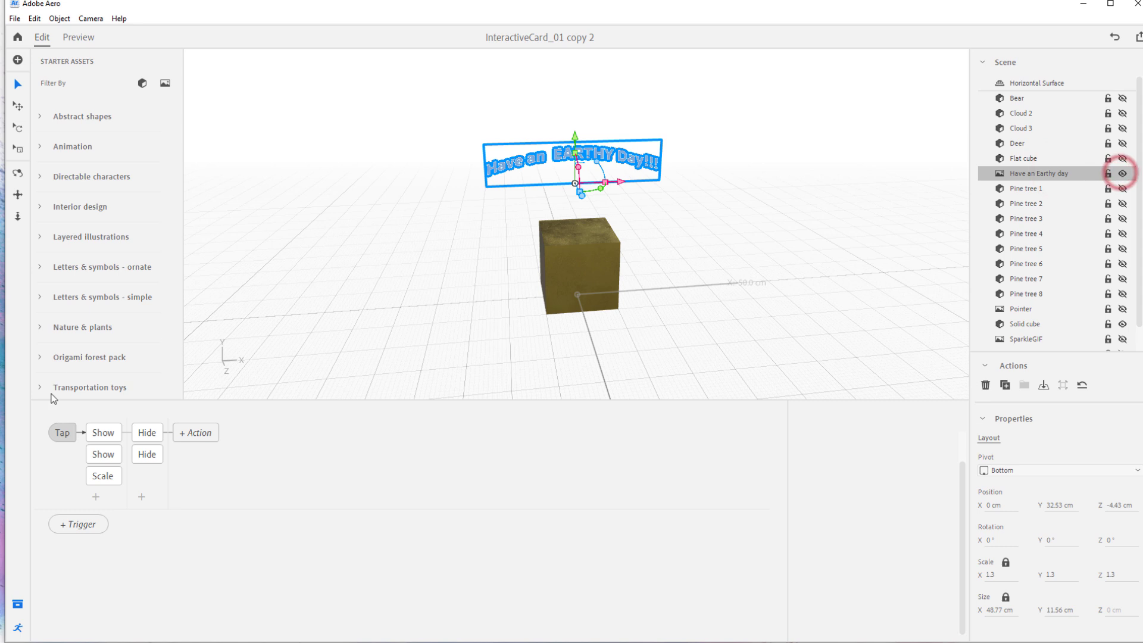
Add a Play audio action below the greeting's Scale action using the Squeak 01 clip from the Toys audio presets, and play it.
left_click(96, 497)
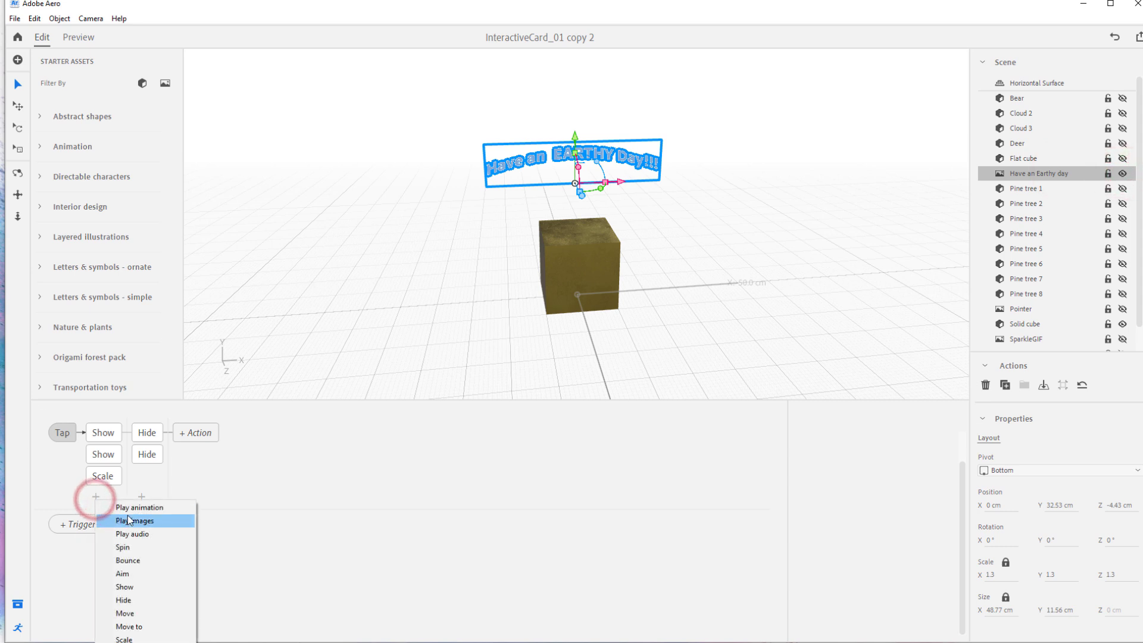
left_click(157, 534)
left_click(922, 491)
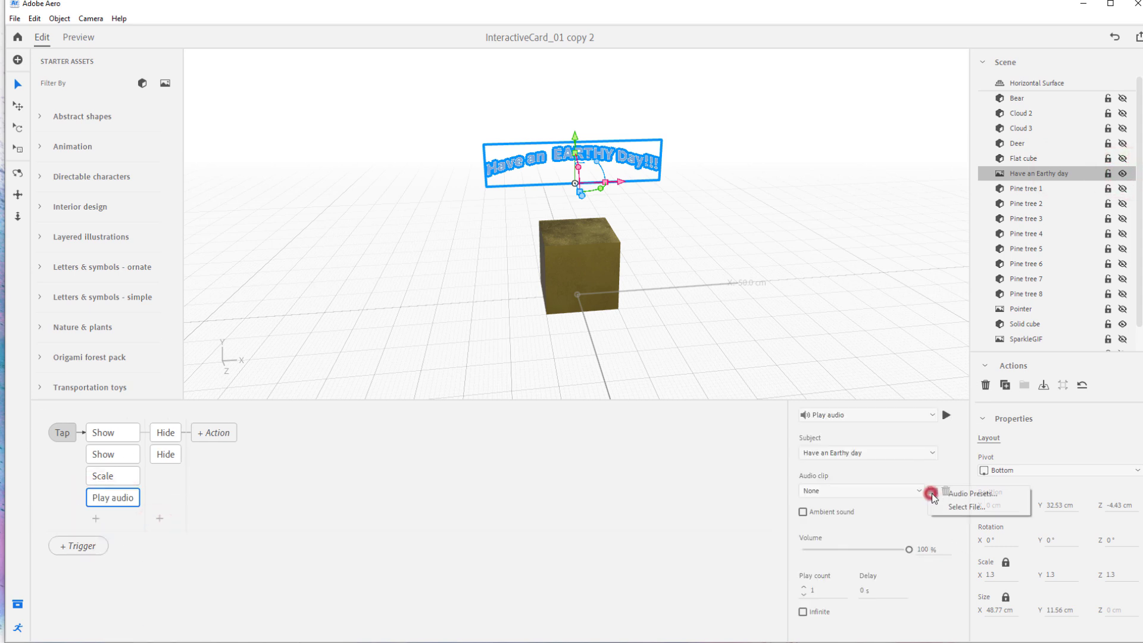
left_click(965, 495)
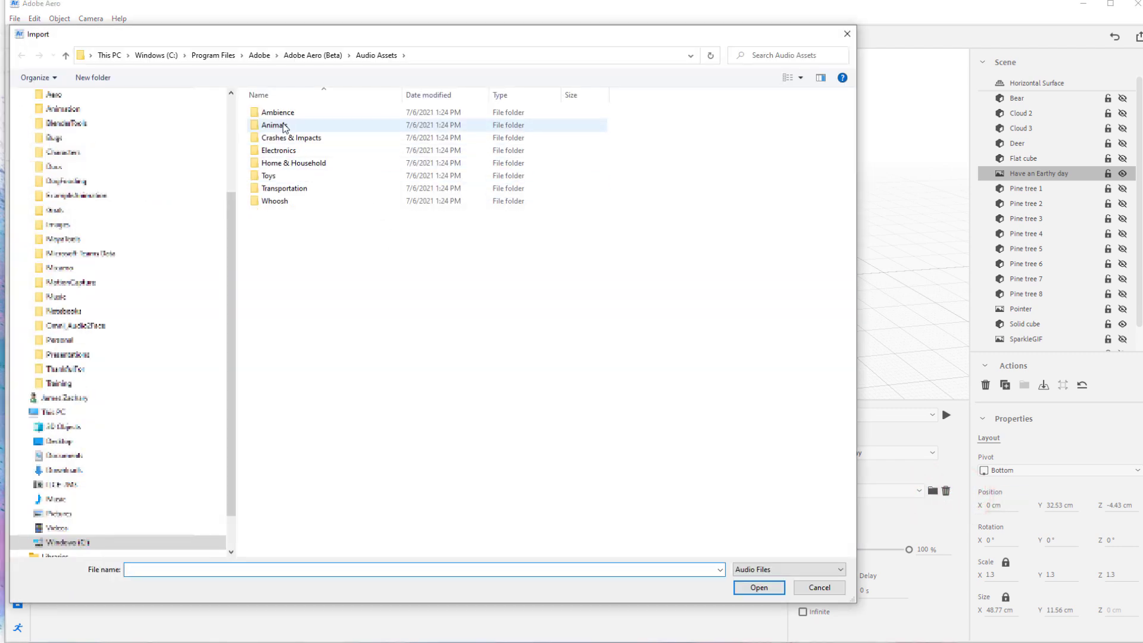
double_click(271, 176)
left_click(276, 138)
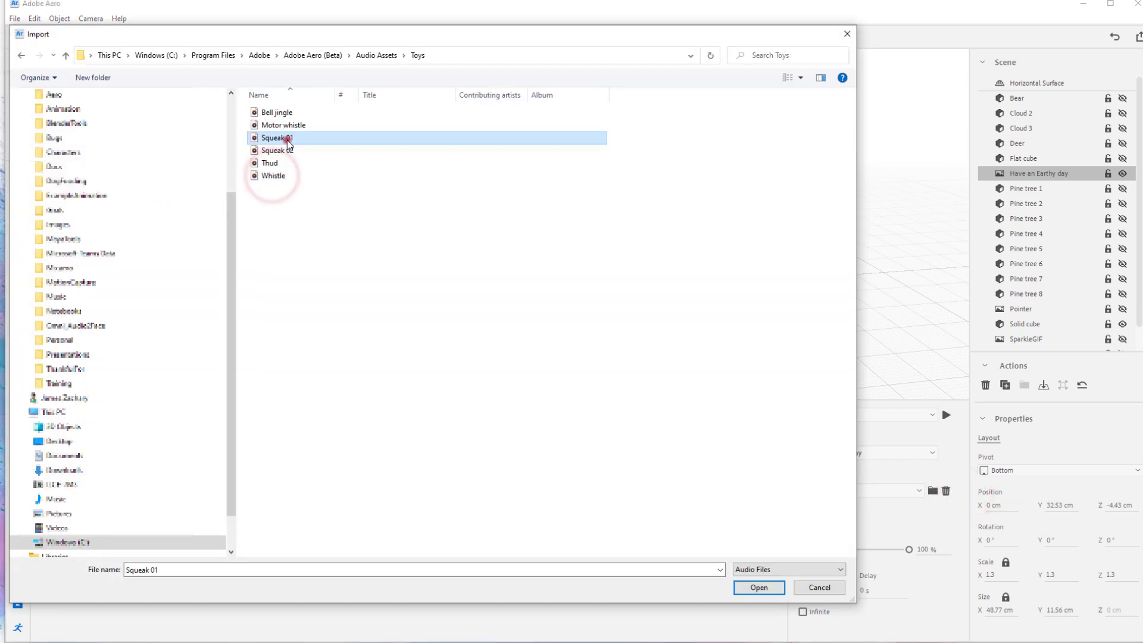
left_click(759, 588)
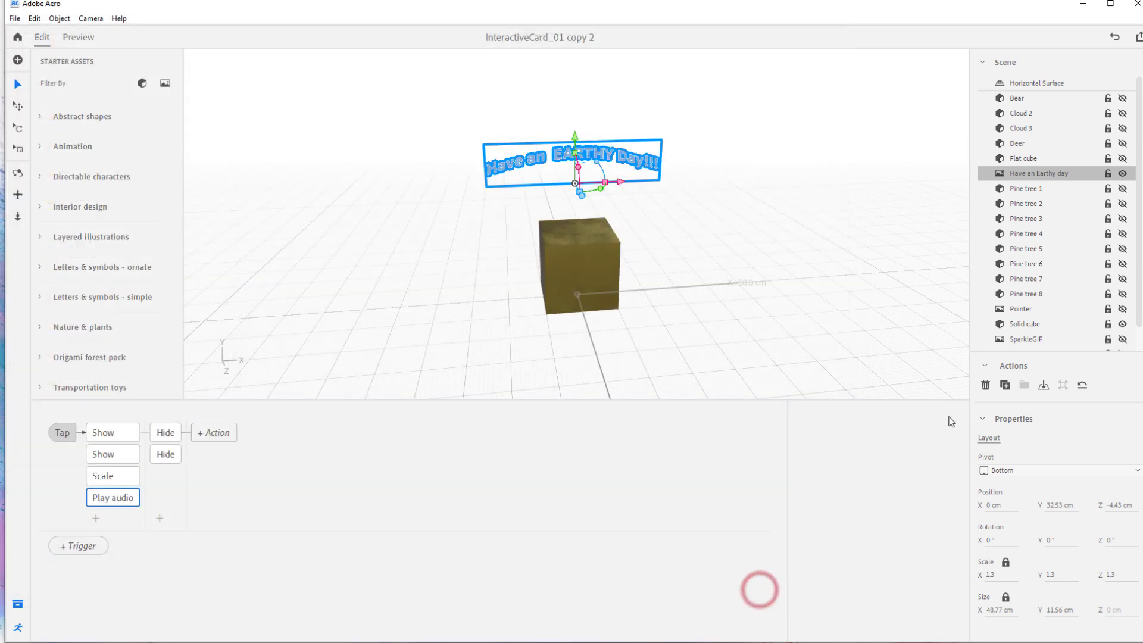
left_click(946, 416)
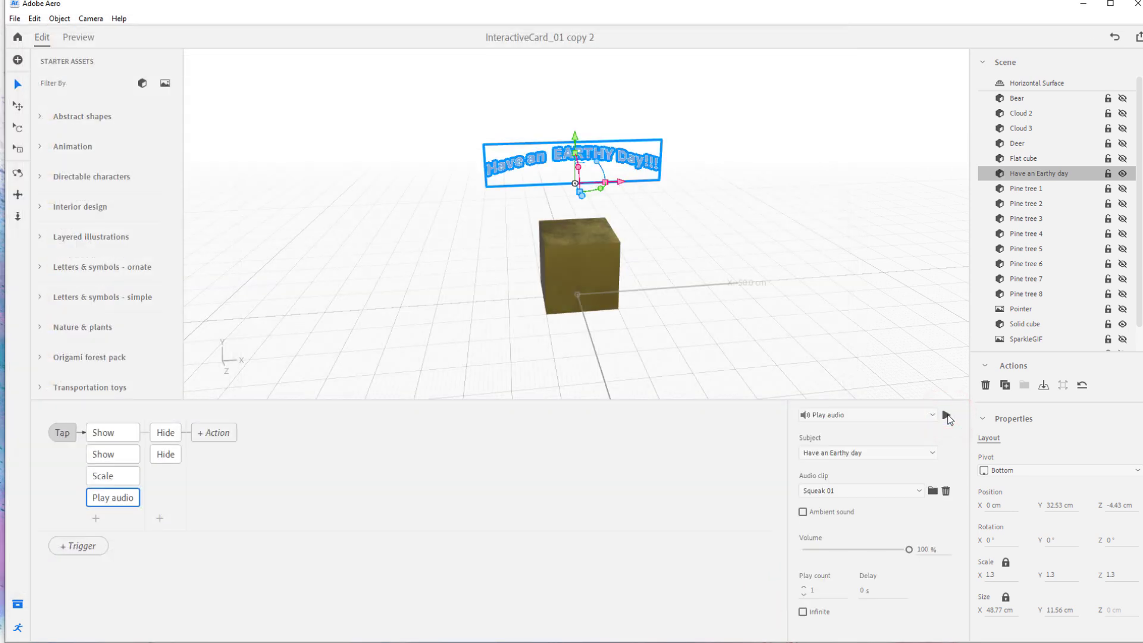
left_click(946, 415)
Preview the complete card, tapping the cube, the greeting and the bear to test their interactions.
left_click(76, 37)
left_click(619, 403)
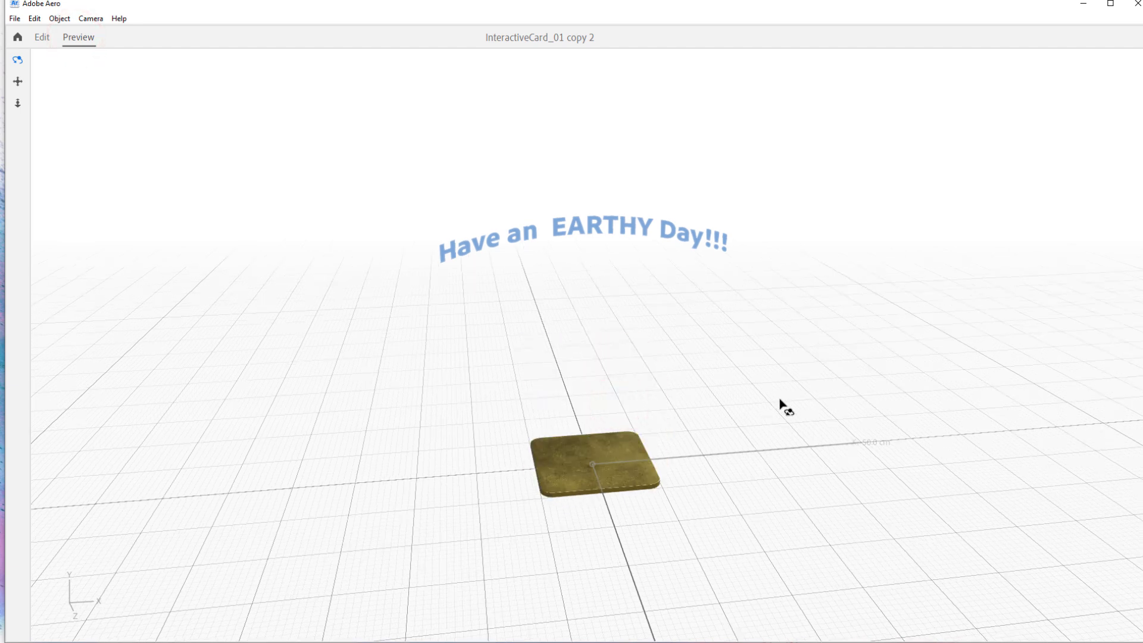
left_click_drag(631, 238, 696, 219)
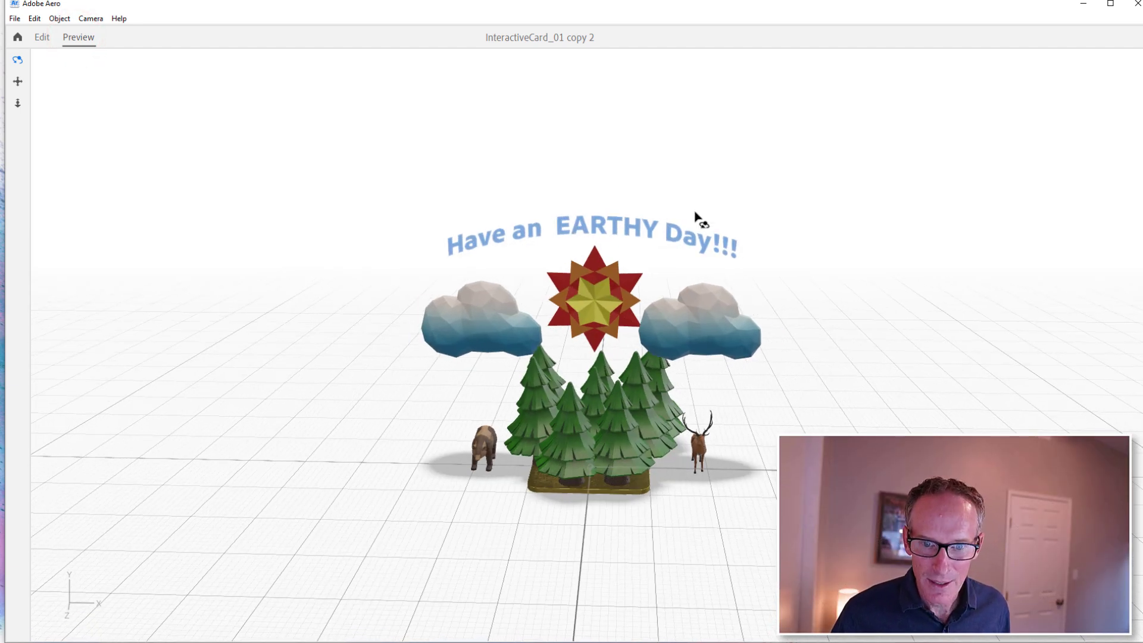
left_click(653, 237)
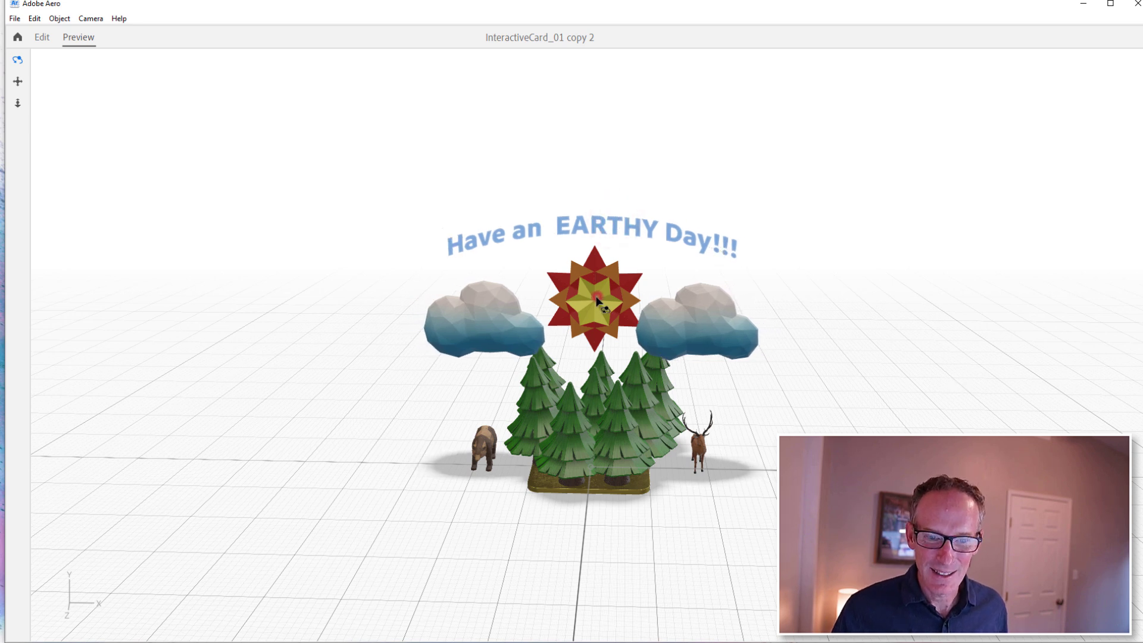
left_click(487, 443)
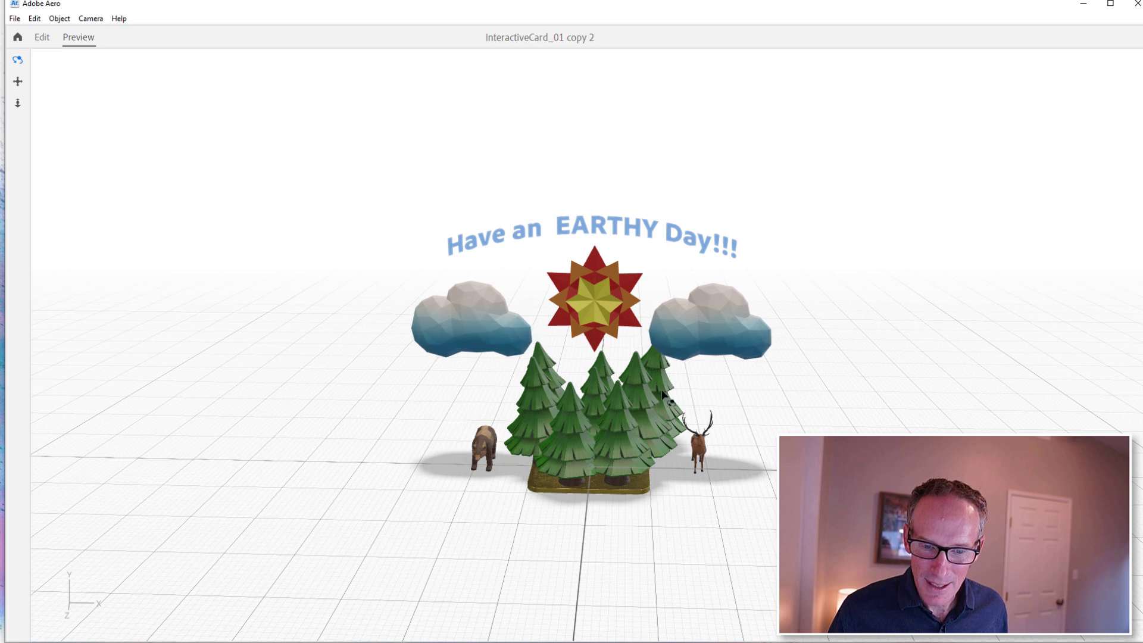
scroll(581, 414, "up", 5)
scroll(610, 423, "up", 3)
scroll(536, 223, "down", 3)
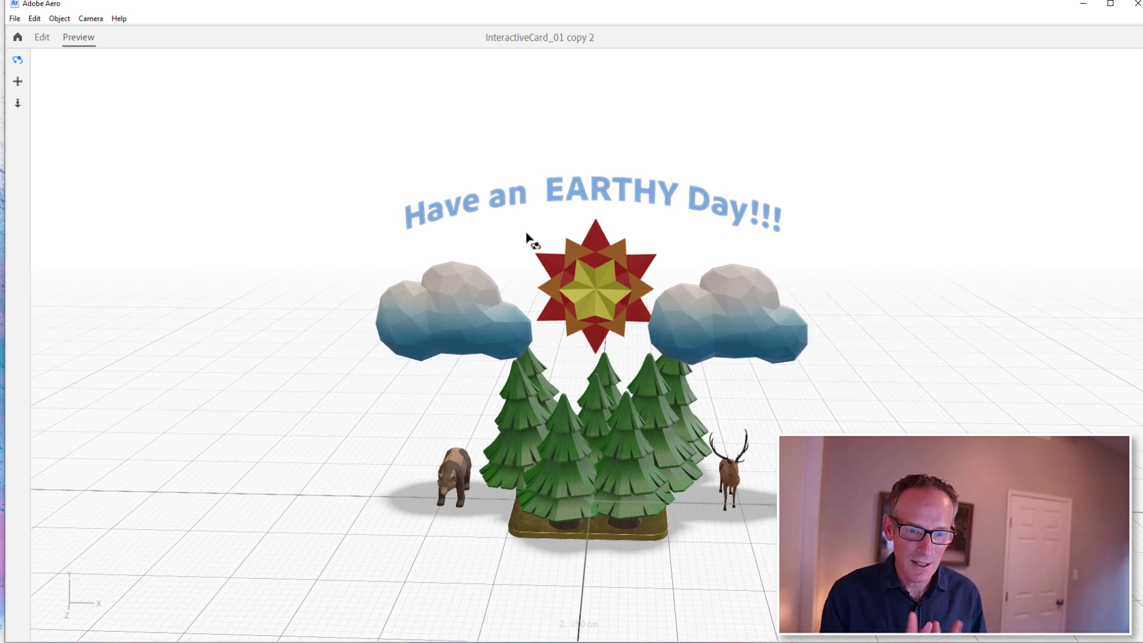